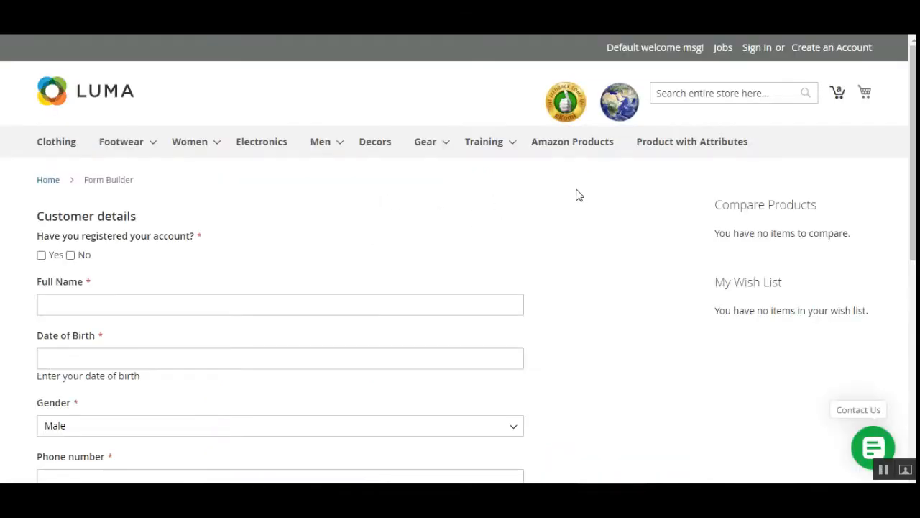
scroll(460, 259, down, 1)
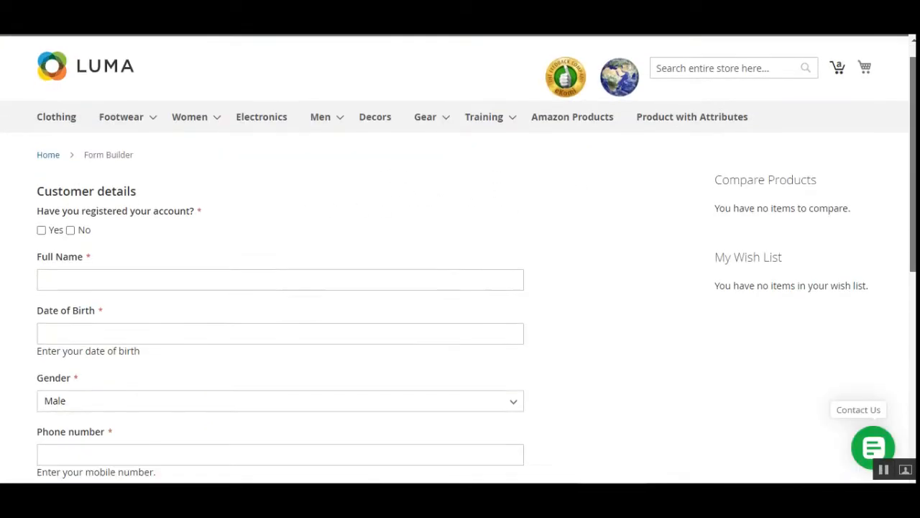
scroll(460, 258, down, 4)
scroll(460, 259, up, 5)
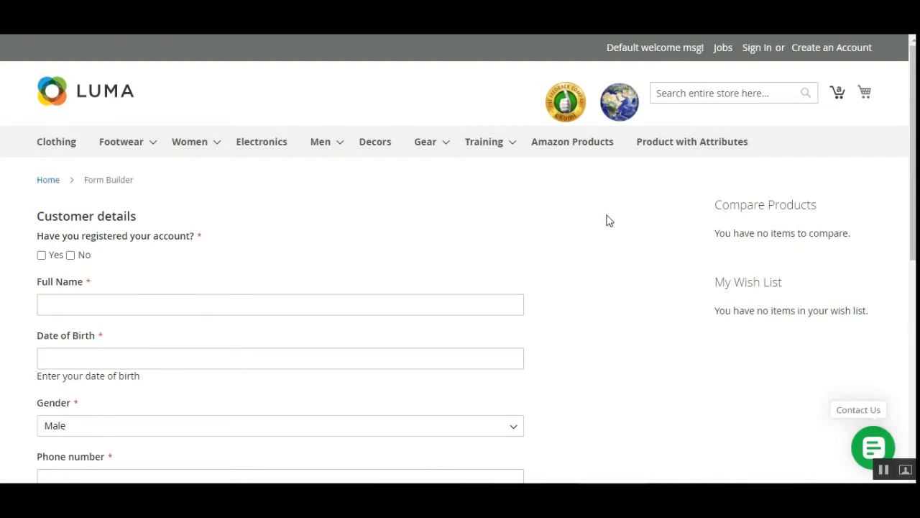
scroll(913, 144, down, 1)
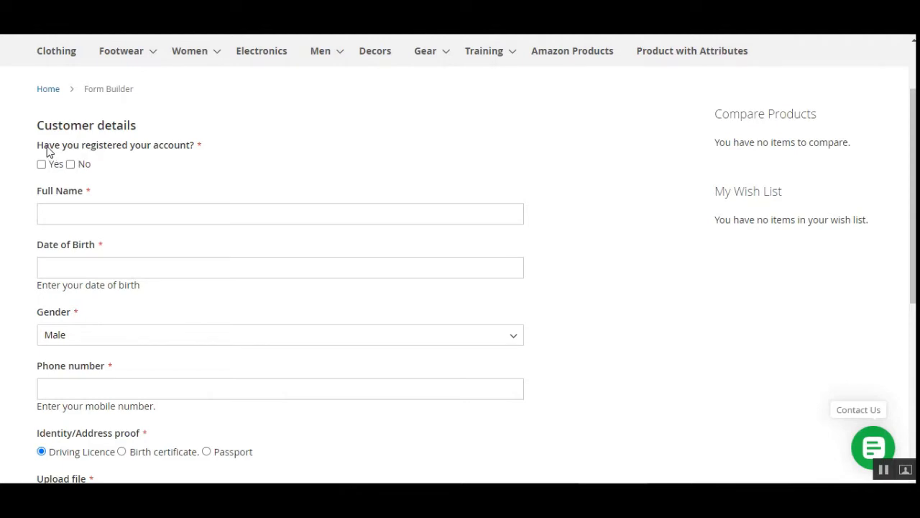
drag(43, 146, 193, 154)
click(232, 155)
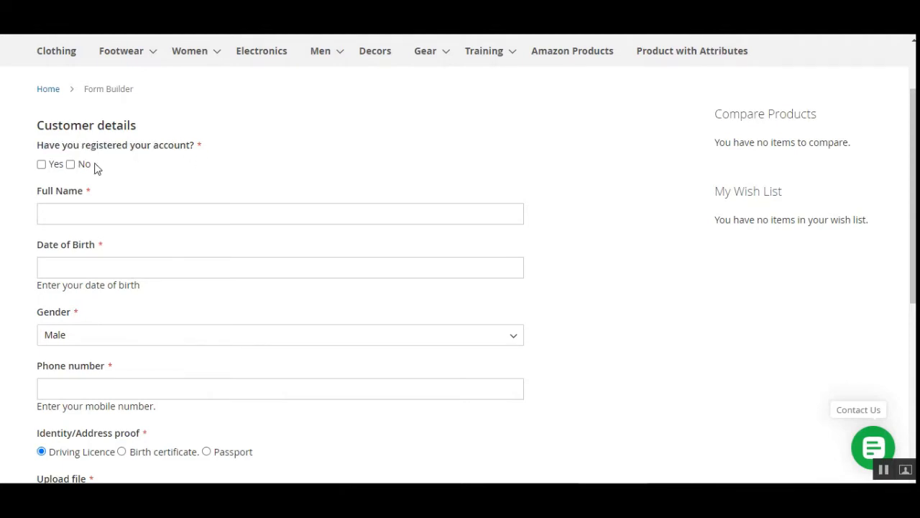
click(42, 165)
click(70, 164)
click(41, 163)
click(70, 163)
scroll(125, 266, down, 1)
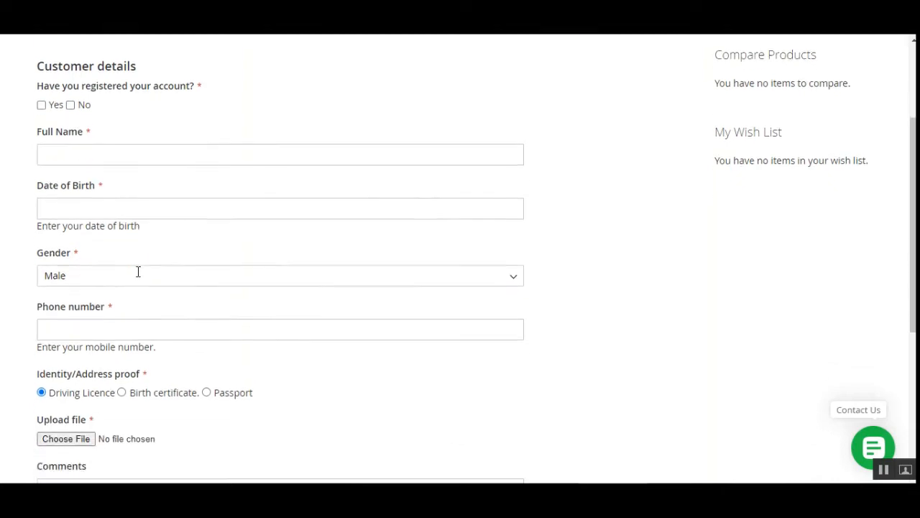
click(101, 272)
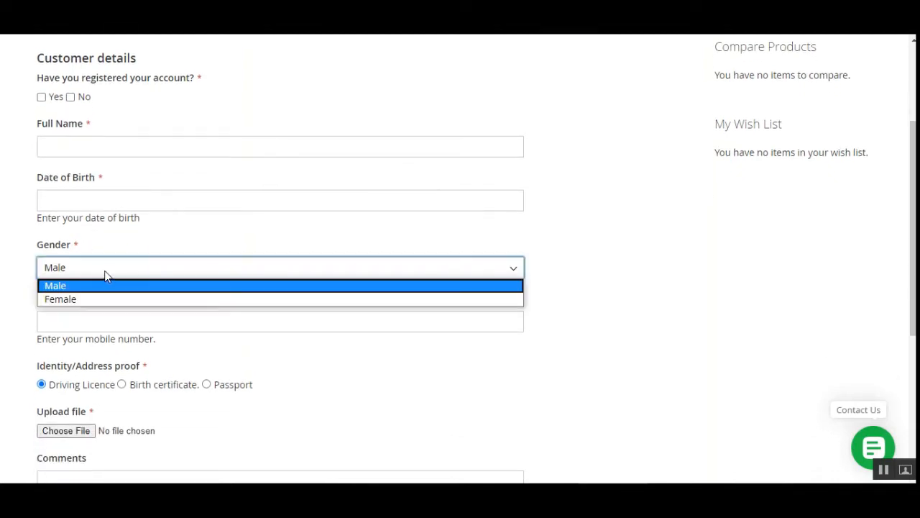
click(666, 308)
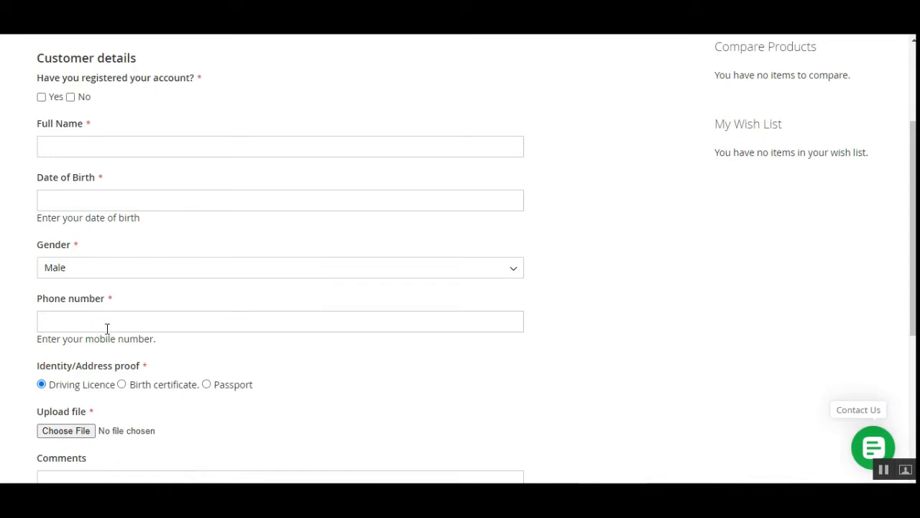
scroll(202, 395, down, 2)
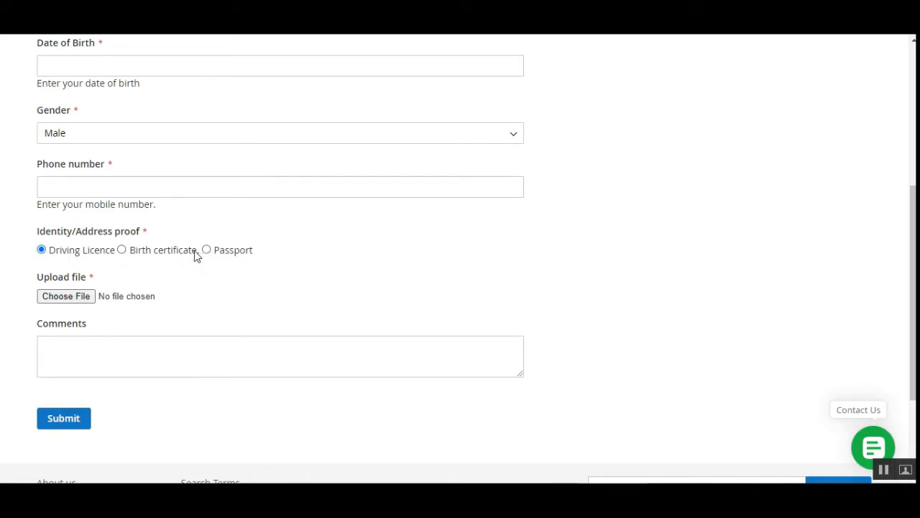
Choose Birth certificate as identity proof and attach m2-Advanced-Product-Discount-Plugin-Working&Config.png.
click(121, 250)
drag(47, 279, 154, 285)
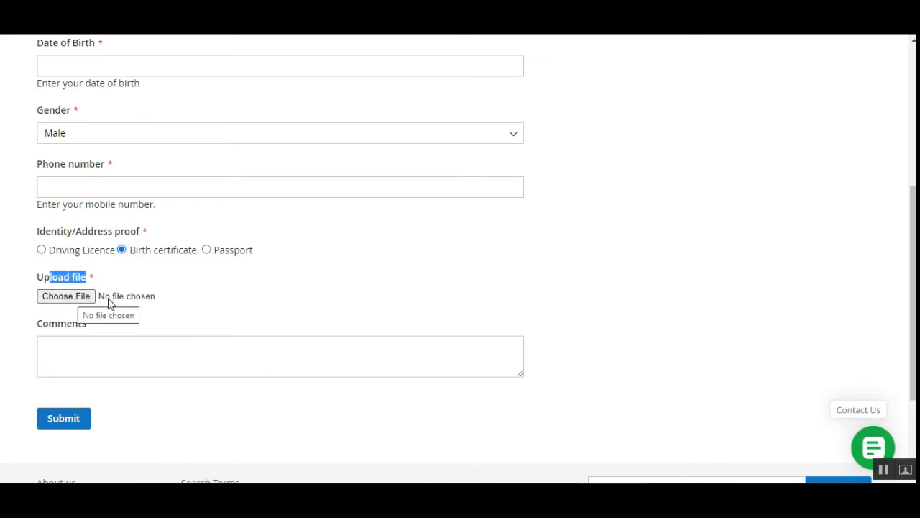
click(78, 303)
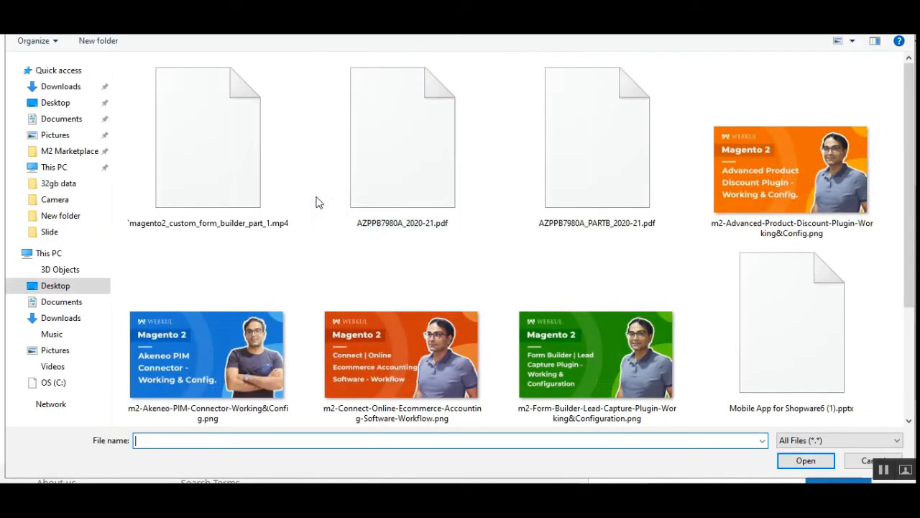
click(642, 195)
double_click(735, 191)
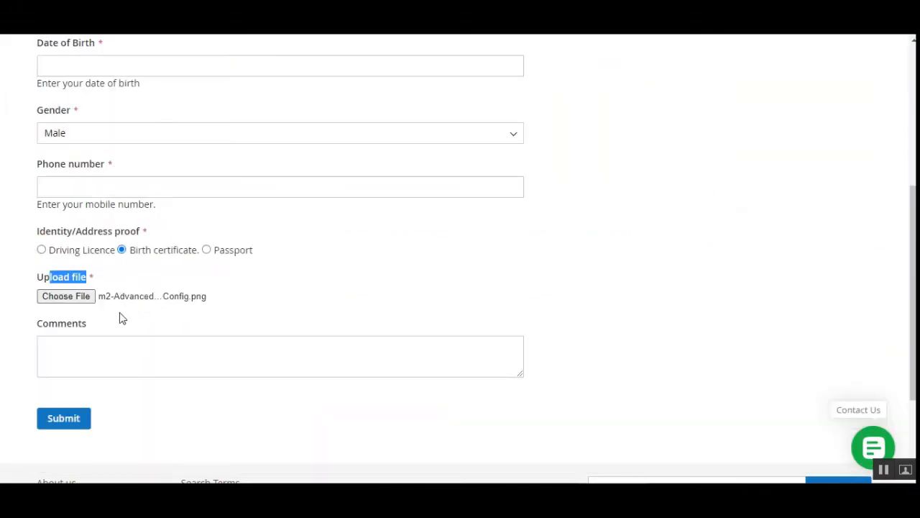
Enter the Comments box, leave it empty for now, and return to the top of the form.
click(101, 358)
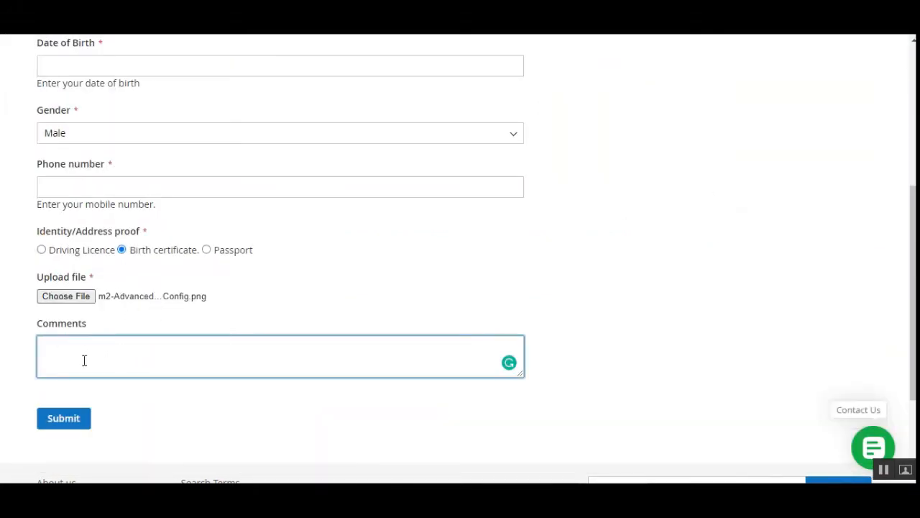
click(161, 409)
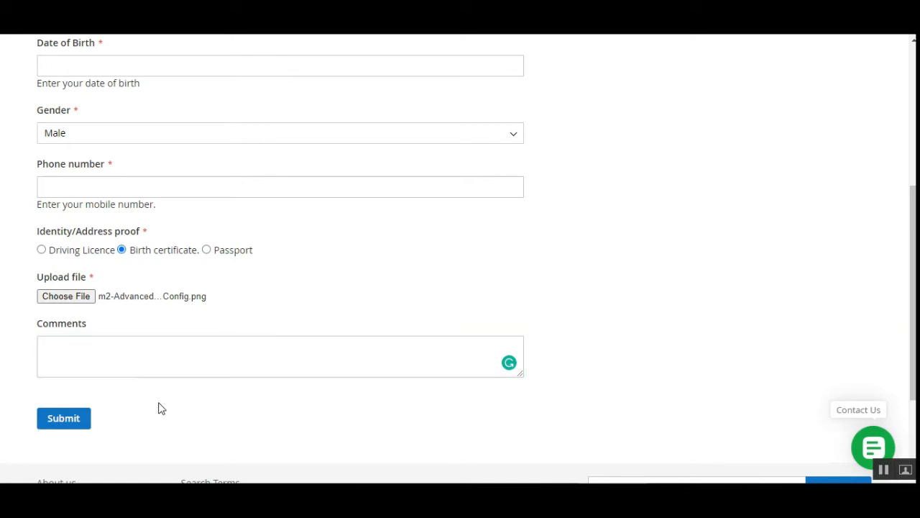
scroll(152, 359, up, 1)
scroll(153, 363, up, 2)
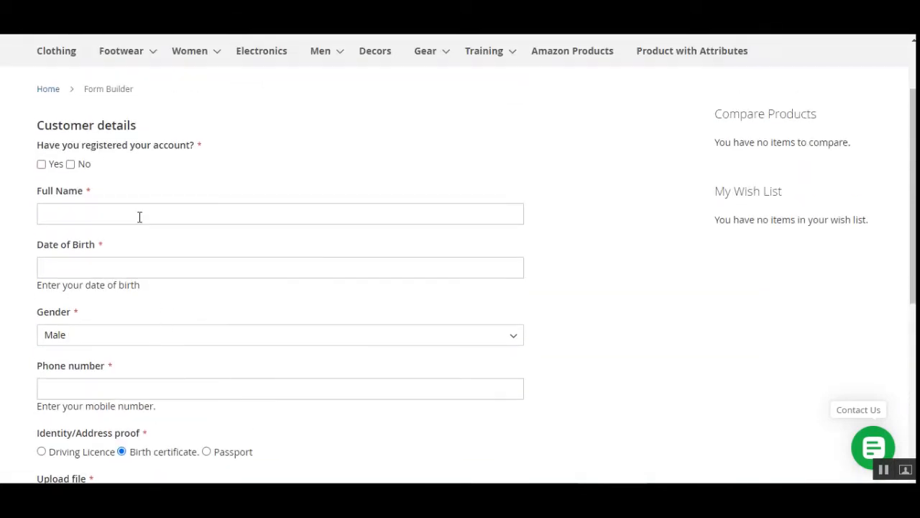
Tick Yes for having a registered account and place the cursor in Full Name.
click(42, 165)
click(68, 219)
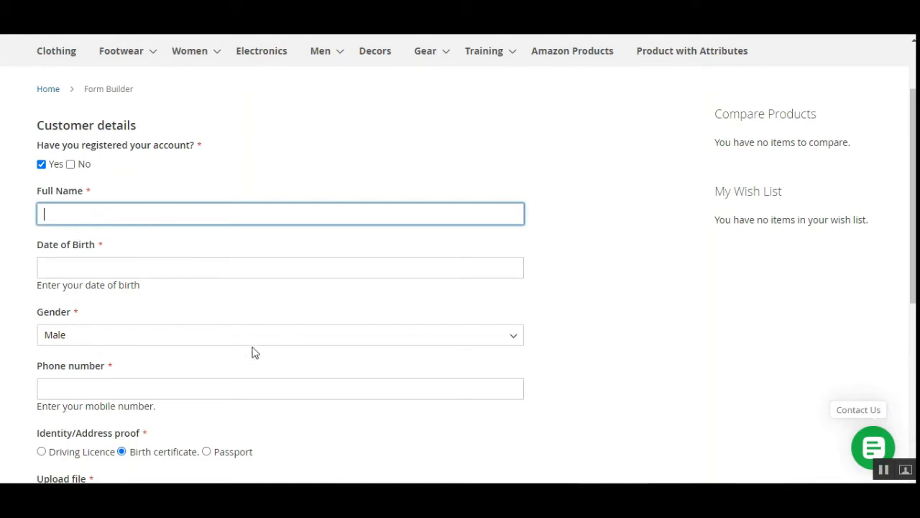
Enter test1 as the Full Name, fixing a typo along the way.
scroll(251, 351, down, 2)
scroll(773, 200, up, 1)
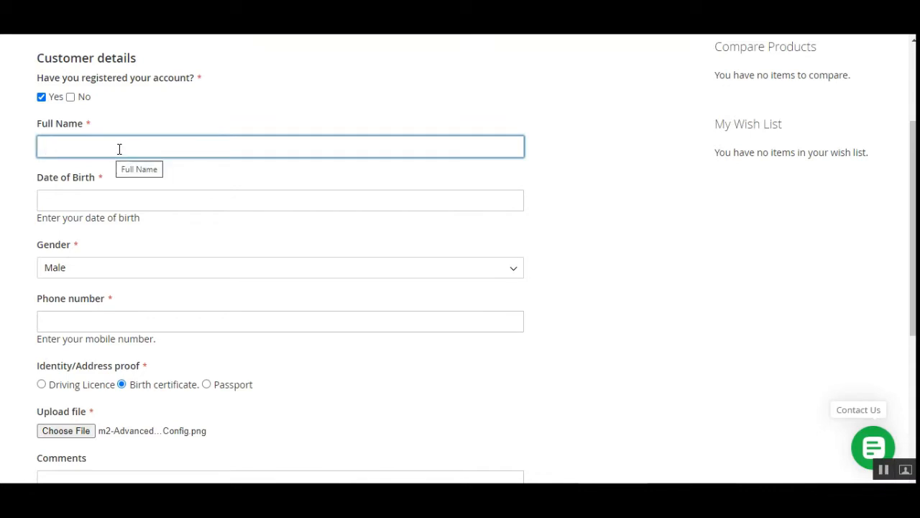
text(test1)
double_click(119, 149)
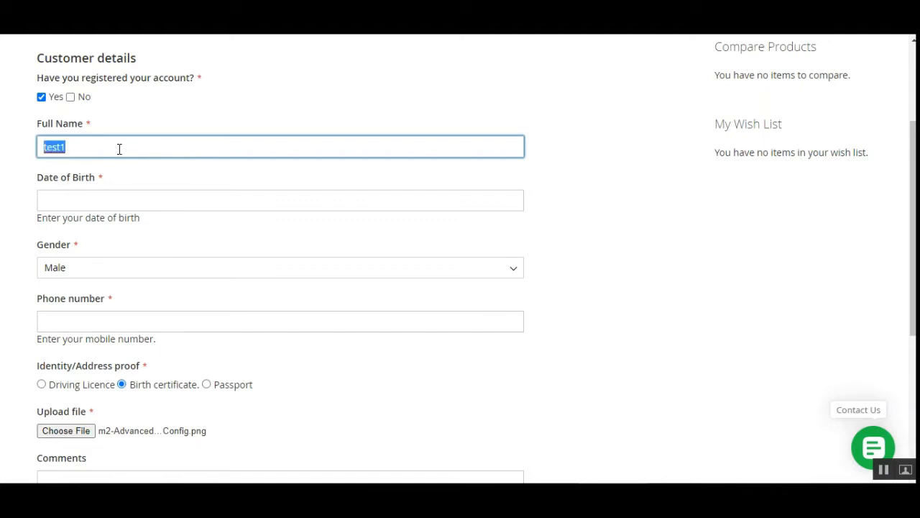
Set Date of Birth to July 2, 2020, gender to Female, and enter a phone number.
click(107, 199)
click(137, 277)
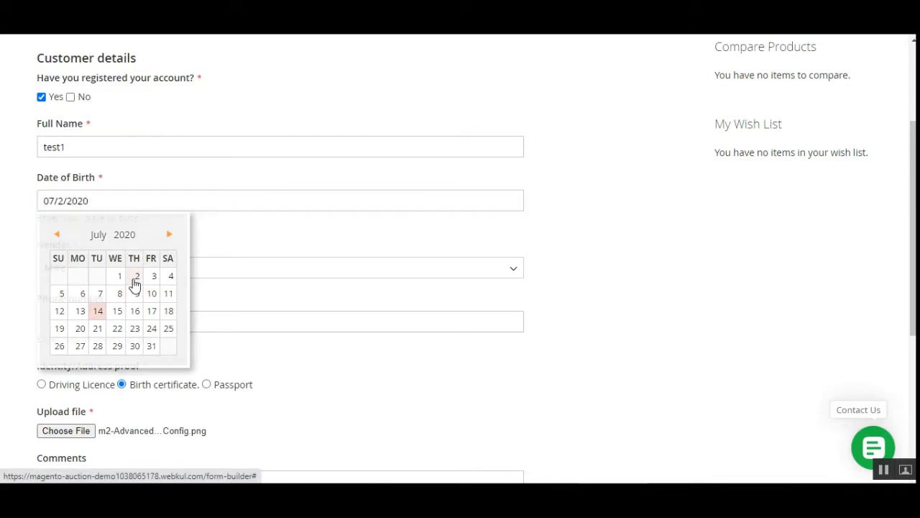
click(84, 277)
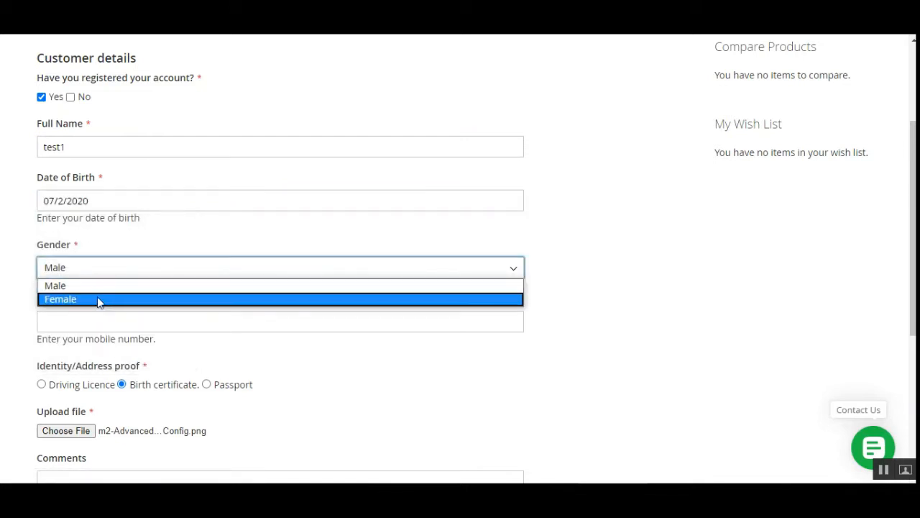
click(96, 299)
click(93, 319)
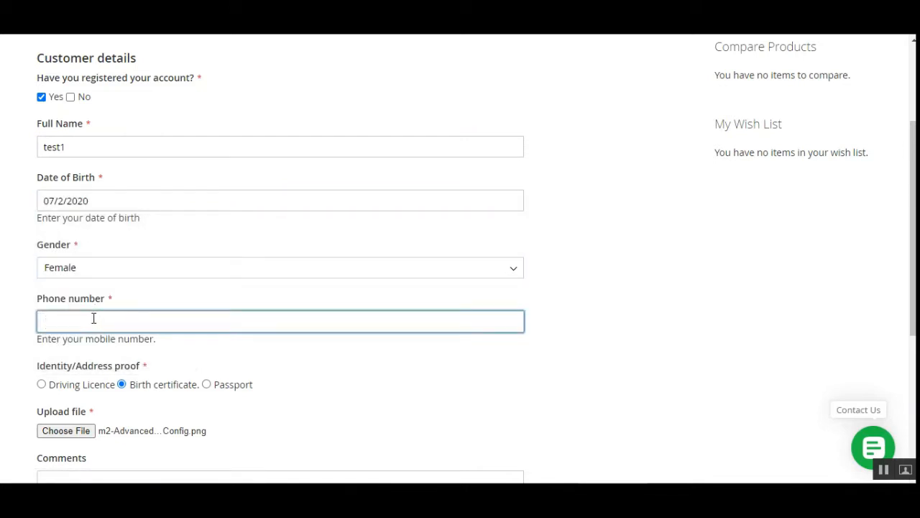
Fill the Comments box with test text and submit the form.
scroll(137, 394, down, 2)
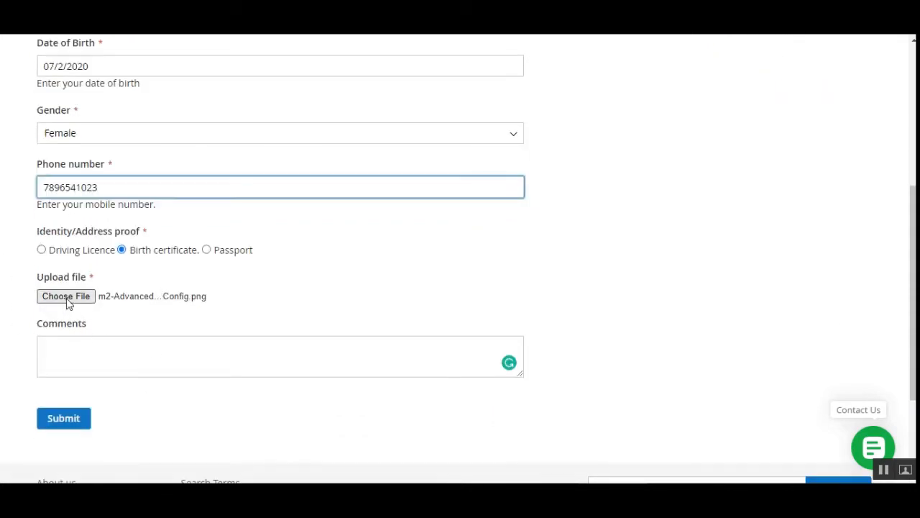
click(84, 354)
text(test)
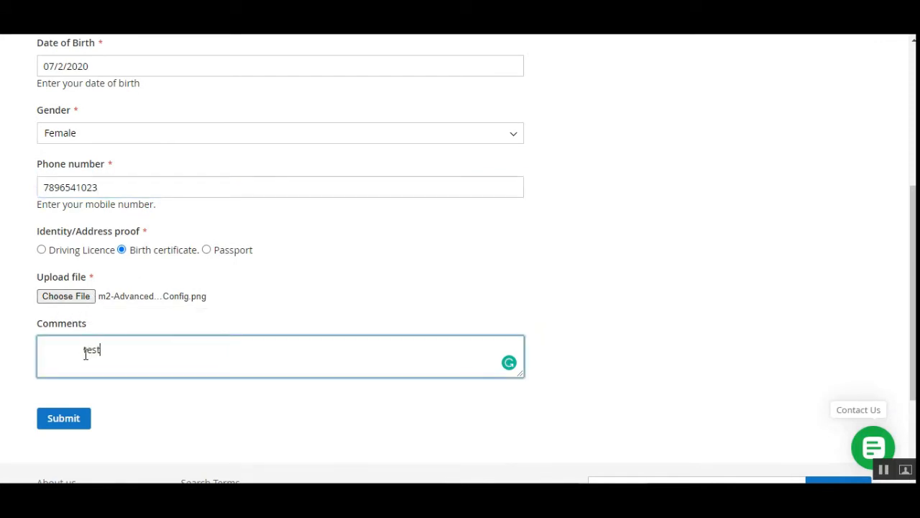
key(ctrl+a)
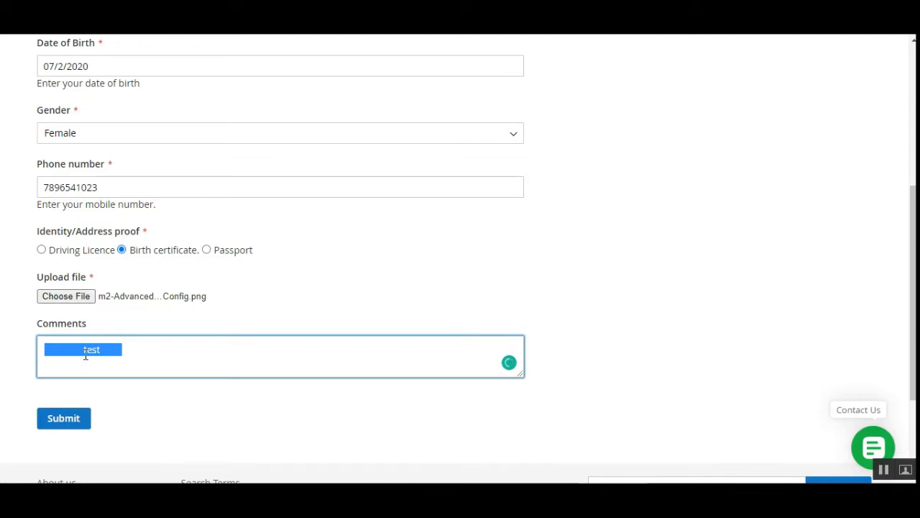
key(ctrl+c)
key(Right)
key(ctrl+v)
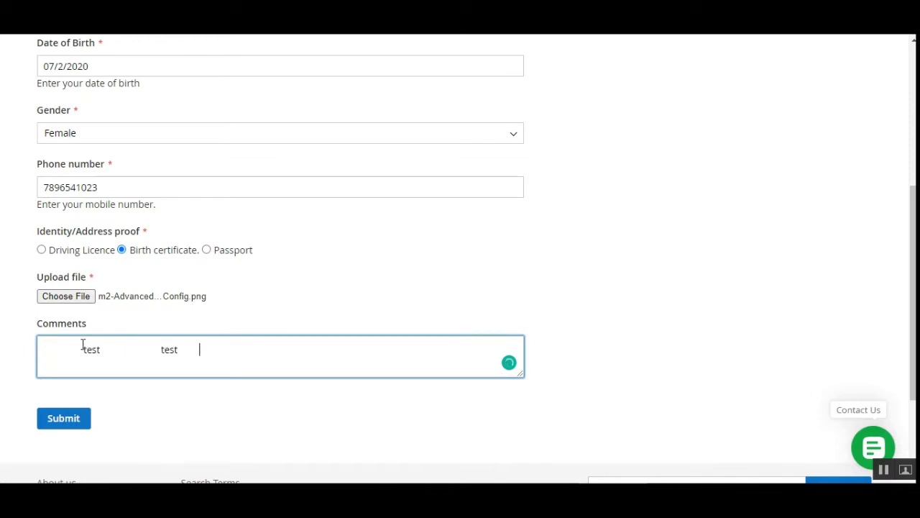
click(71, 424)
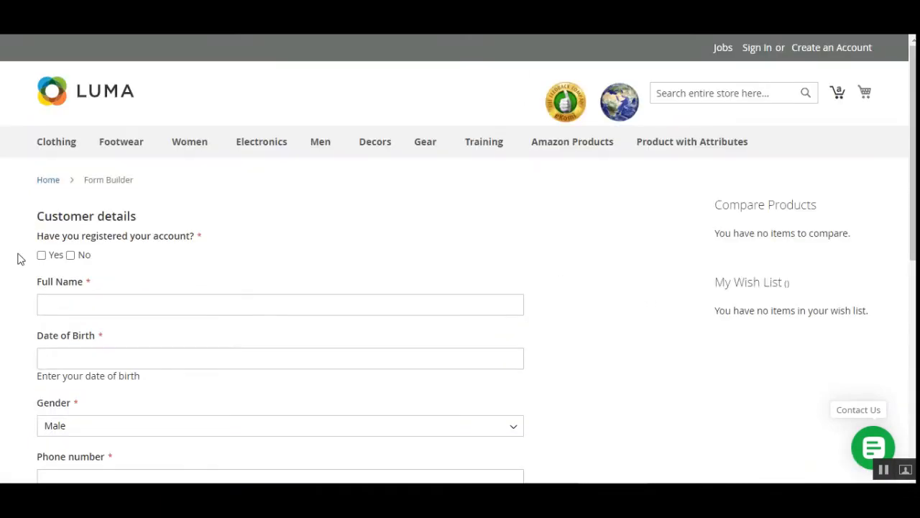
Highlight the 'Thank you for submitting!' and 'File has been successfully uploaded' confirmation messages.
scroll(282, 336, down, 3)
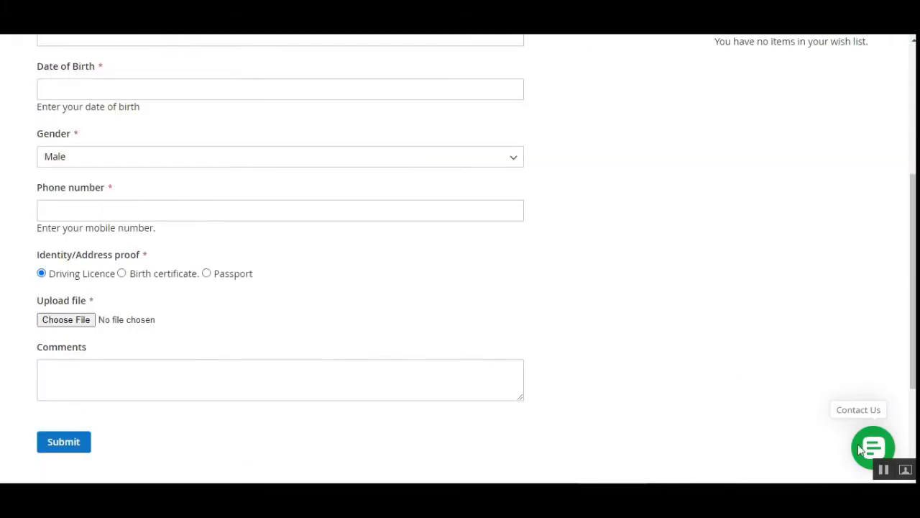
scroll(460, 256, up, 3)
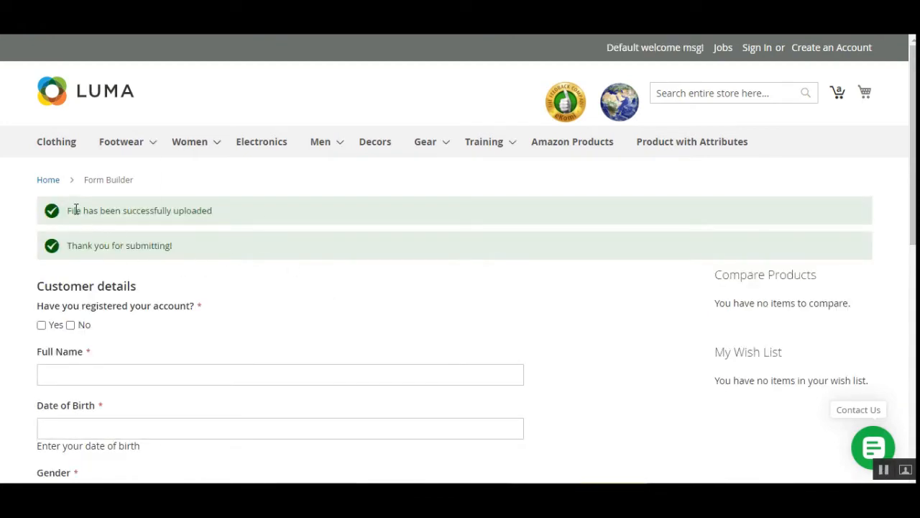
drag(77, 249, 175, 250)
click(175, 250)
drag(74, 210, 190, 220)
click(154, 220)
drag(111, 210, 232, 214)
scroll(237, 325, down, 4)
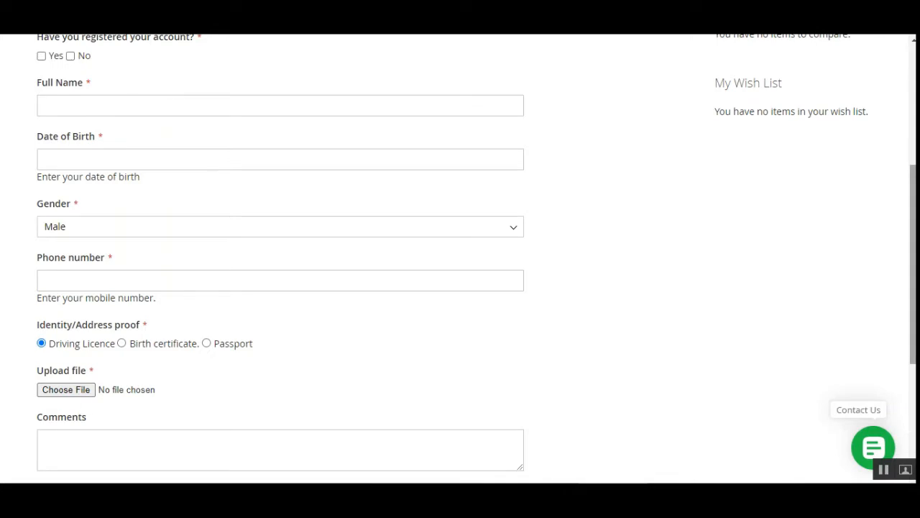
scroll(199, 274, up, 4)
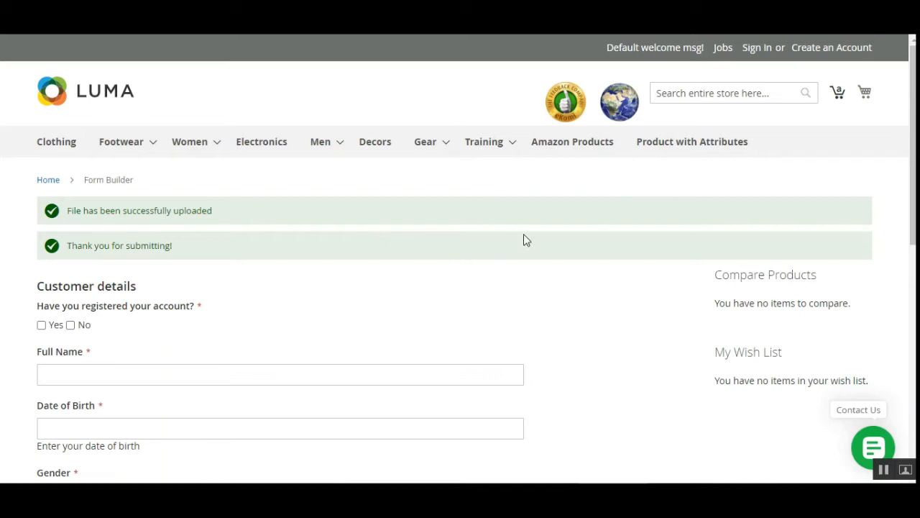
scroll(234, 317, down, 2)
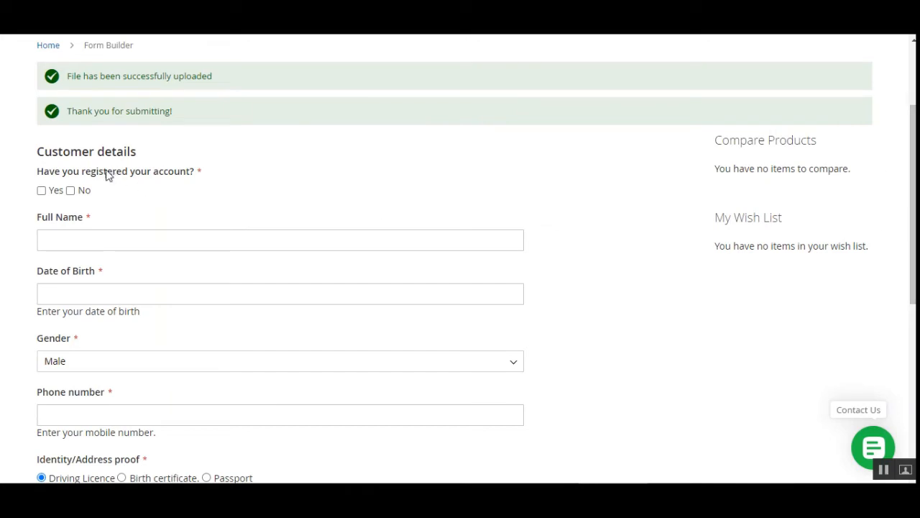
drag(913, 204, 913, 159)
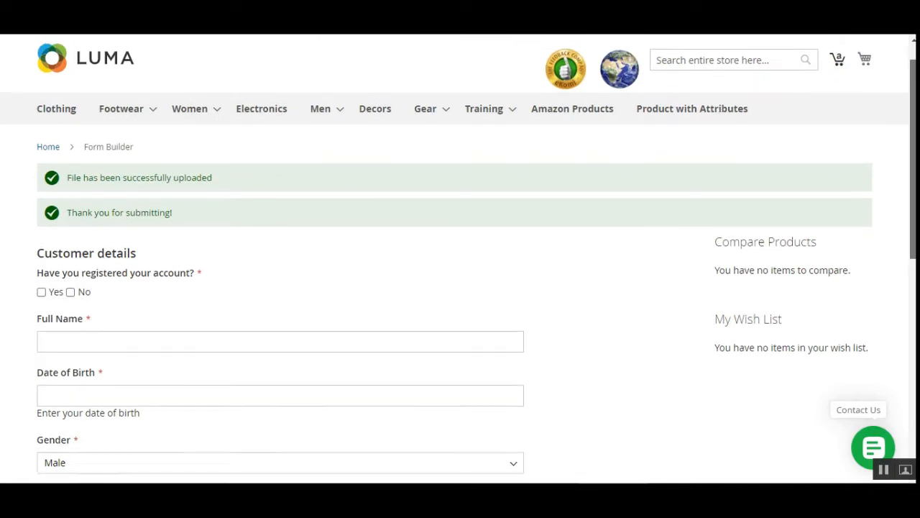
scroll(746, 189, up, 1)
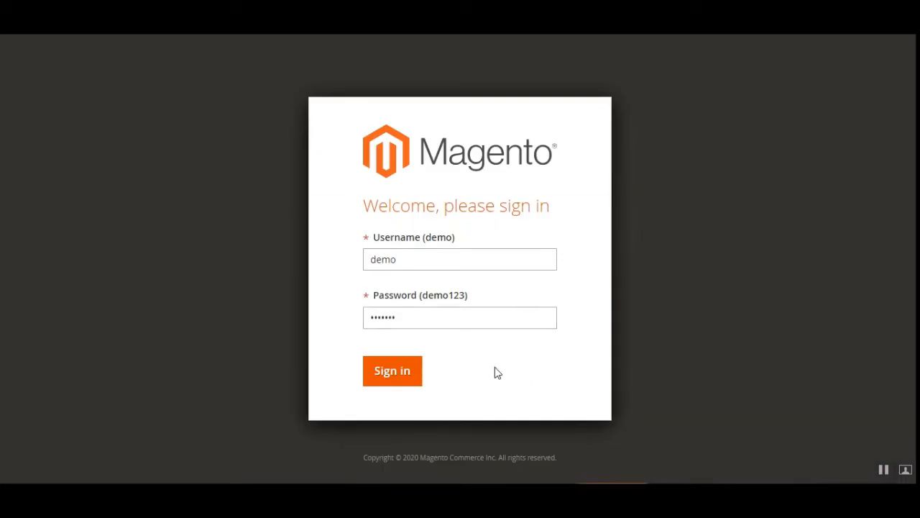
Sign in to the admin and close the Incoming Message about Magento Open Source 2.3.5-p1.
click(397, 377)
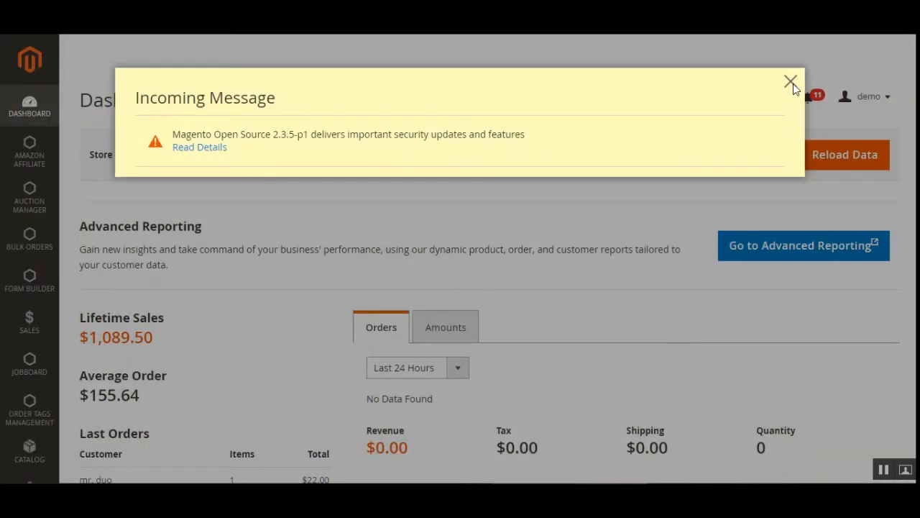
click(791, 82)
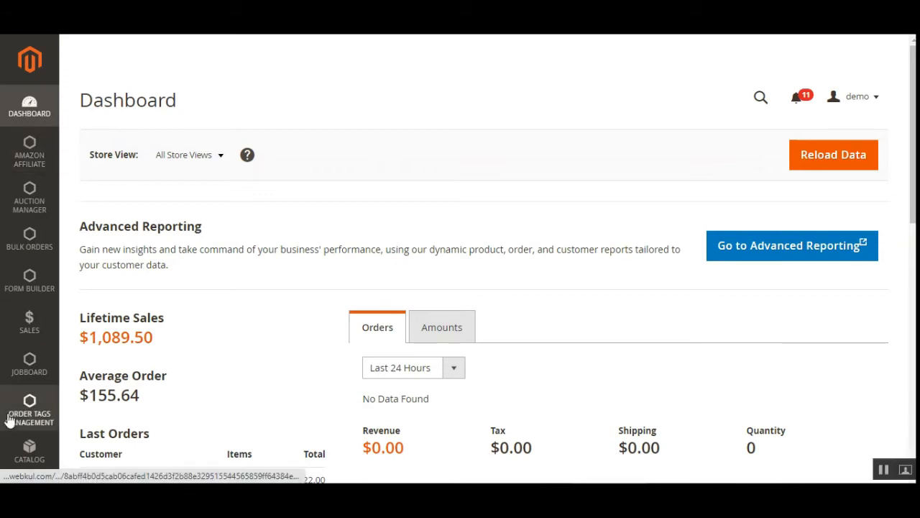
Go to Stores > Configuration and select Form Builder under WEBKUL.
scroll(232, 378, down, 4)
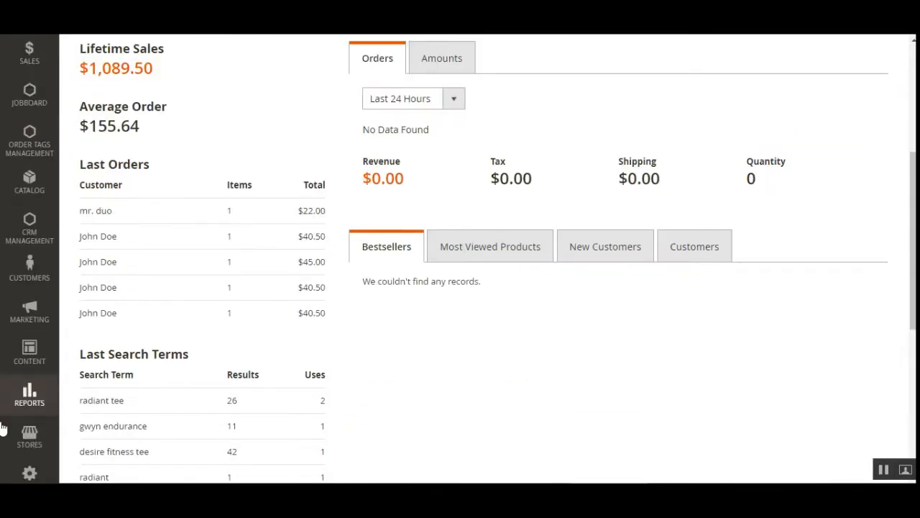
scroll(21, 432, down, 2)
click(32, 431)
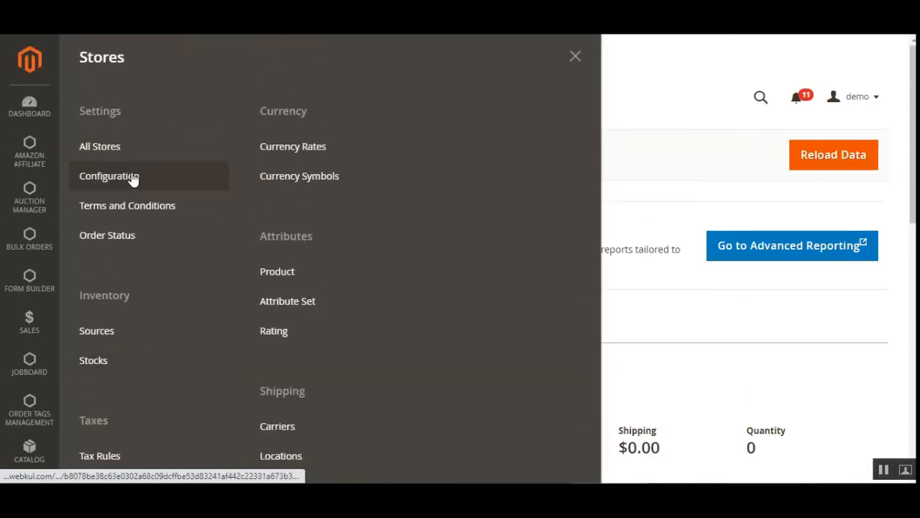
click(132, 178)
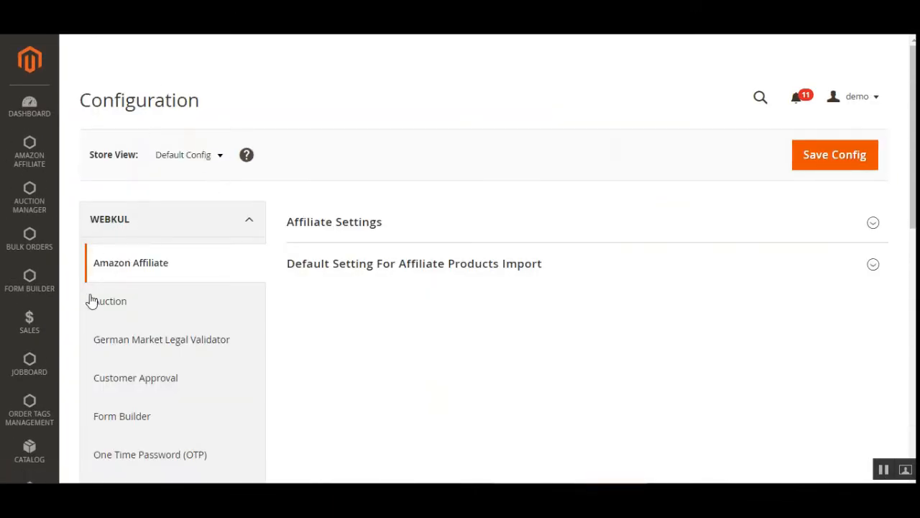
drag(913, 125, 913, 187)
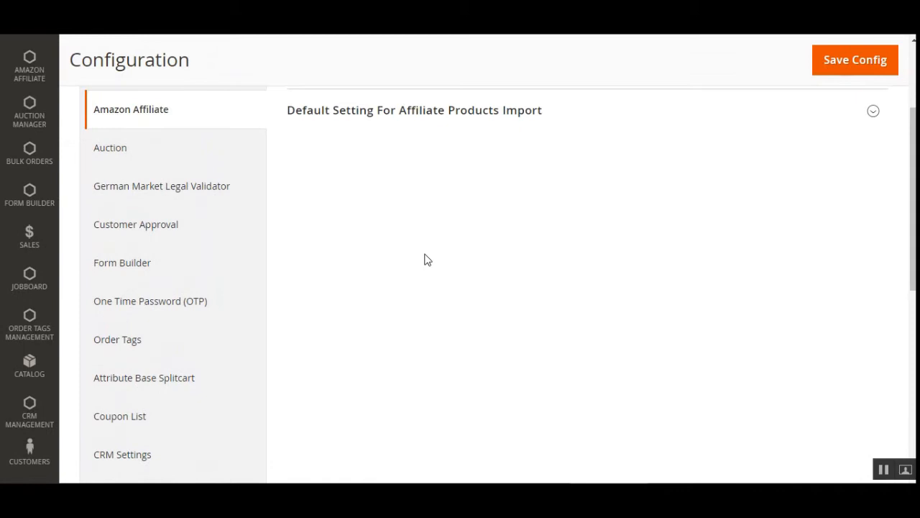
click(121, 264)
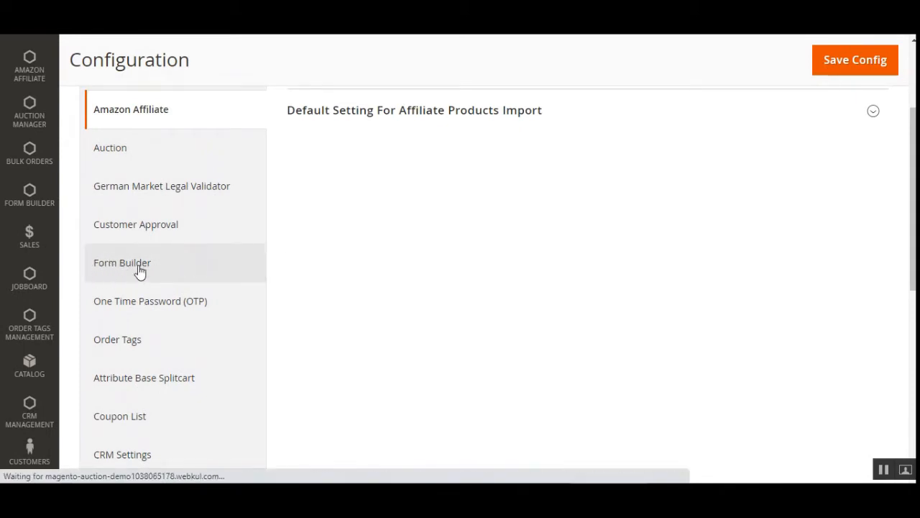
scroll(437, 268, up, 3)
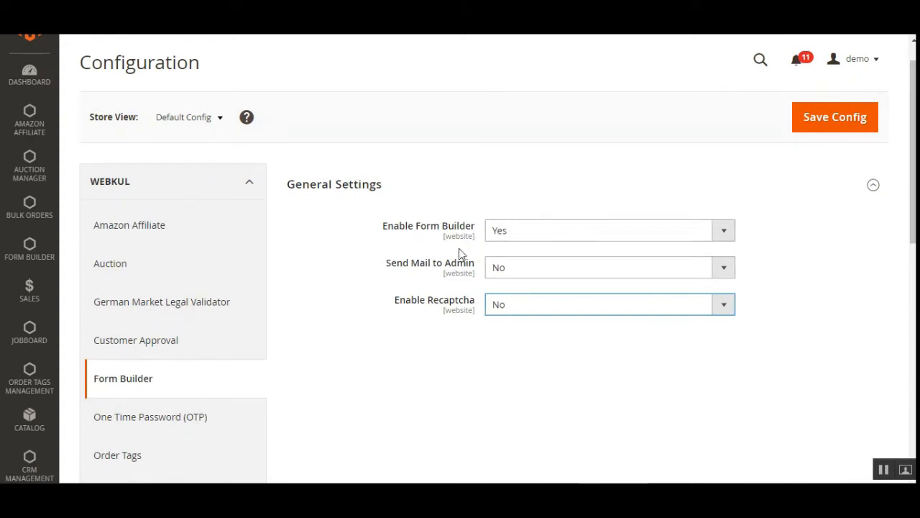
click(512, 232)
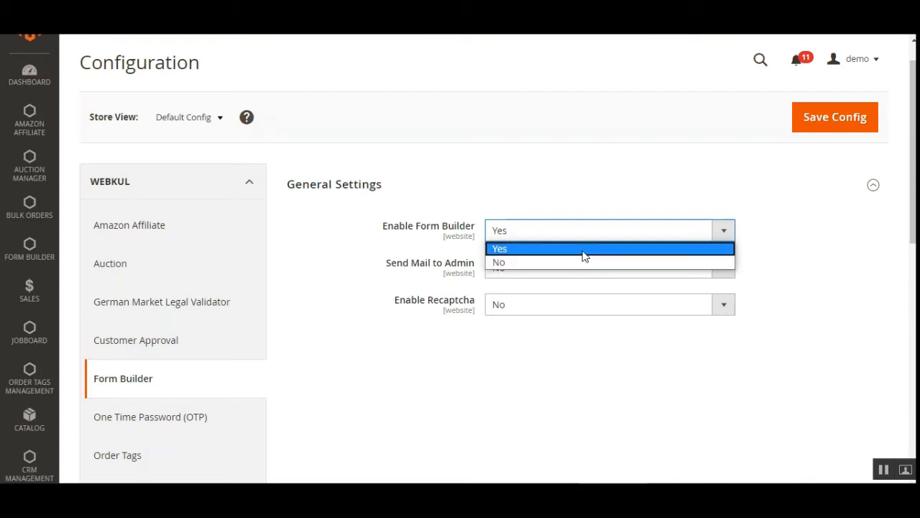
click(522, 250)
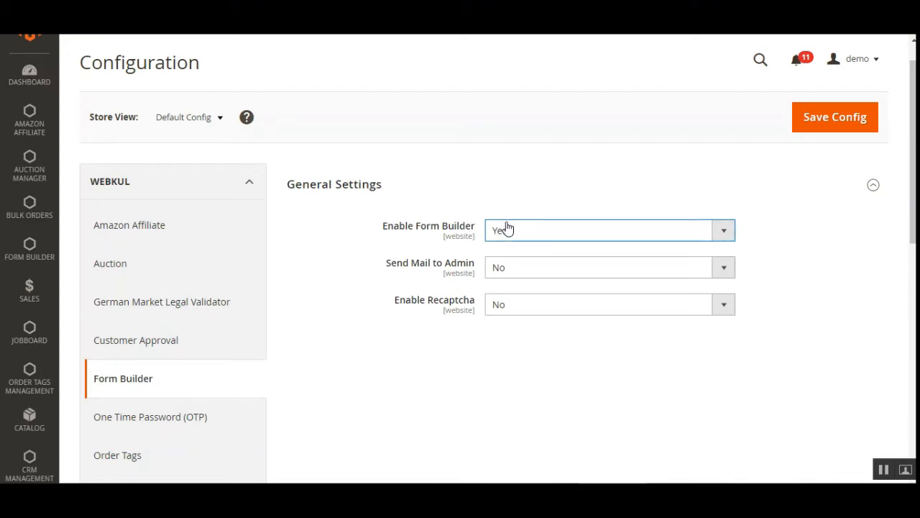
click(514, 272)
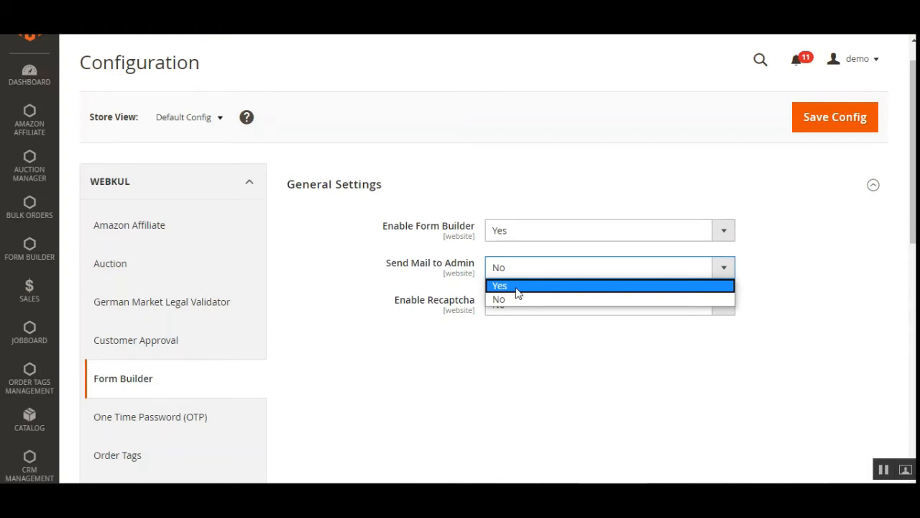
Switch Send Mail to Admin to Yes and inspect the revealed Admin Email From and To fields.
click(516, 286)
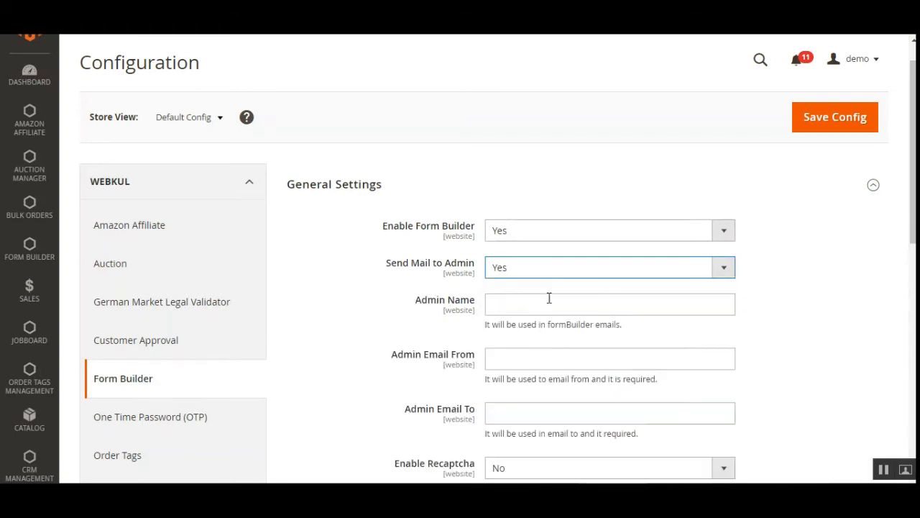
scroll(568, 255, down, 2)
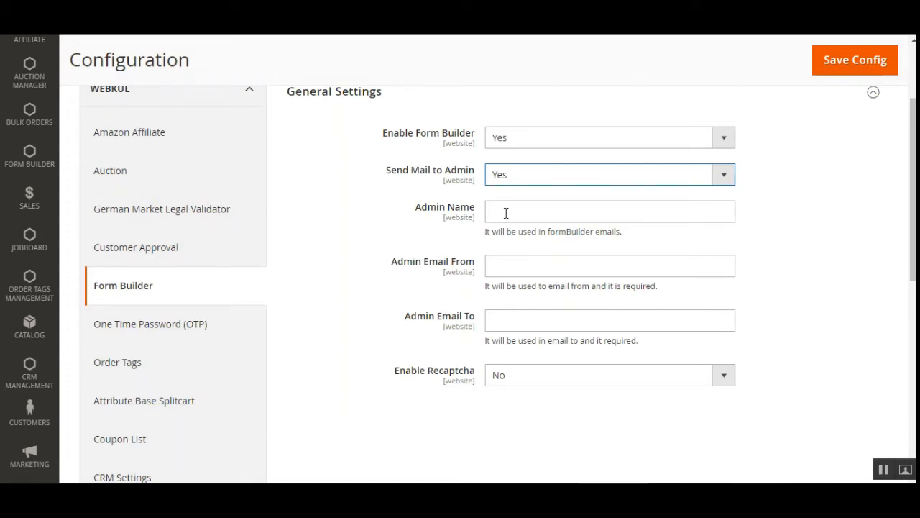
click(517, 263)
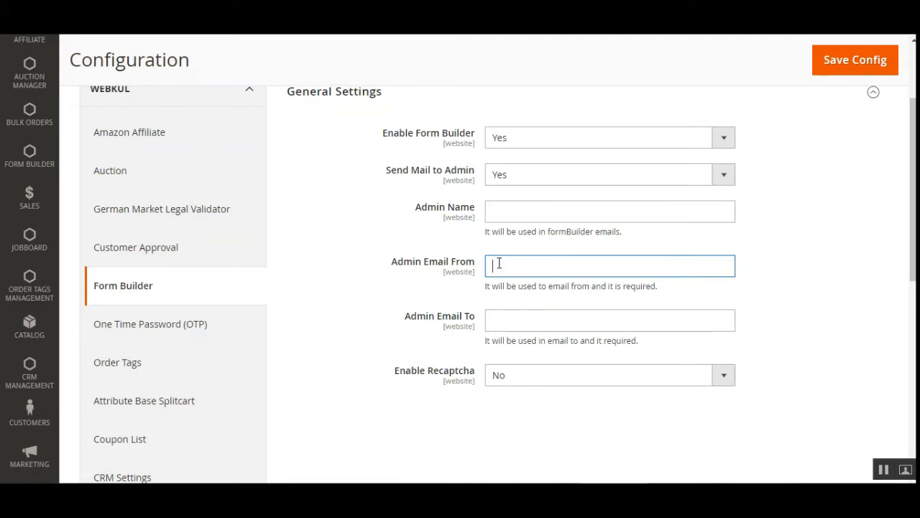
click(511, 322)
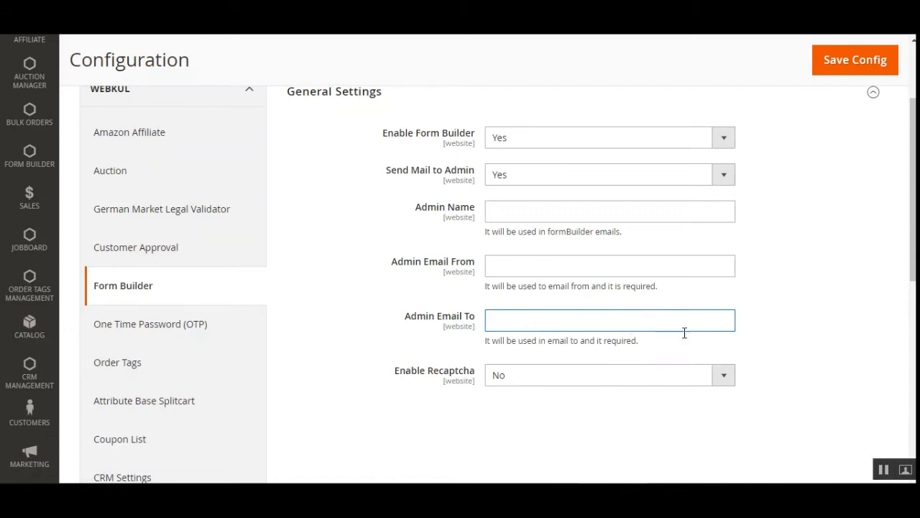
drag(914, 236, 907, 299)
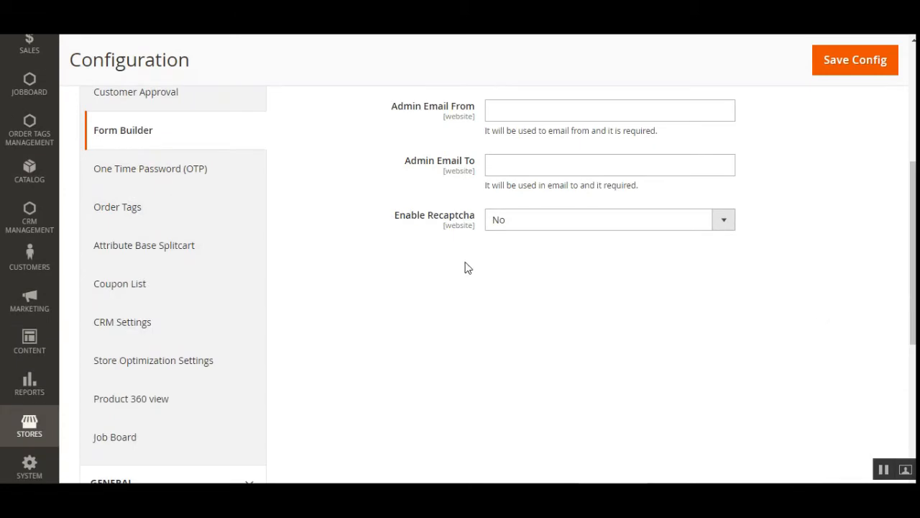
Change Enable Recaptcha to Yes and review the Recaptcha Site Key field that appears.
click(528, 222)
click(535, 243)
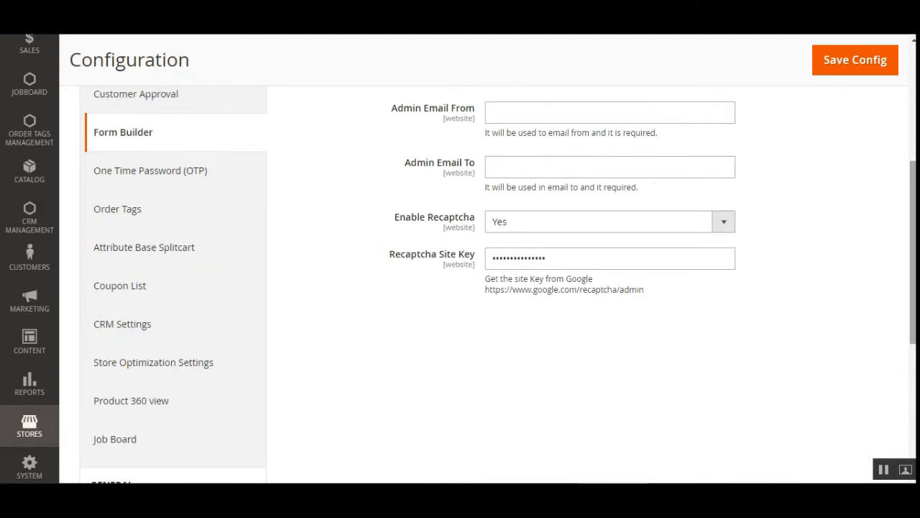
scroll(650, 295, up, 2)
scroll(734, 291, down, 2)
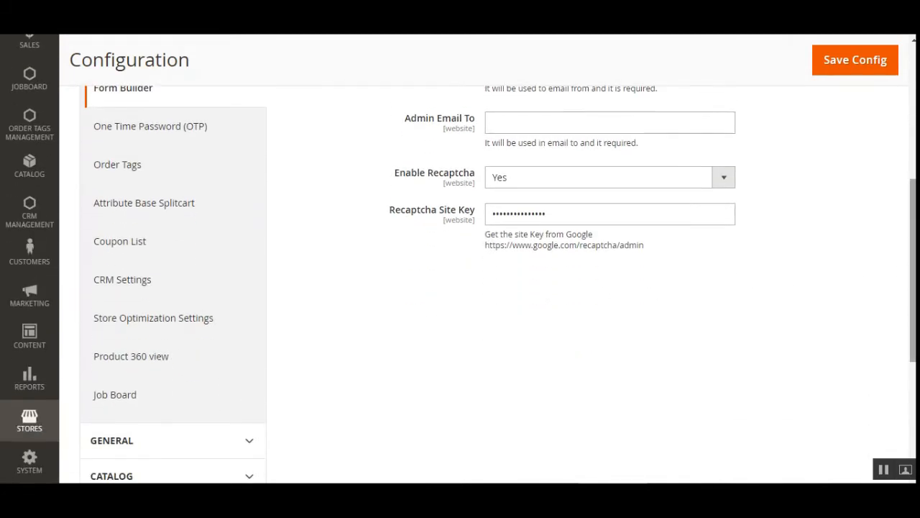
scroll(813, 290, up, 2)
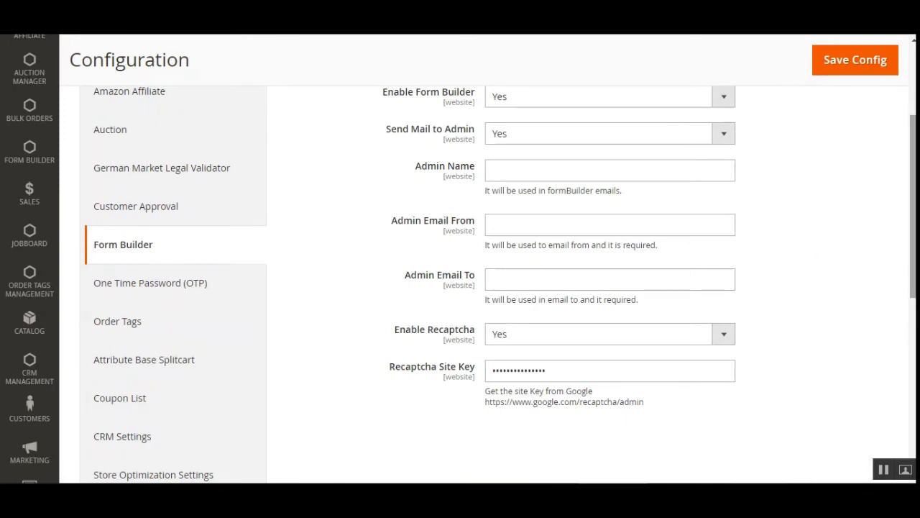
scroll(862, 163, up, 3)
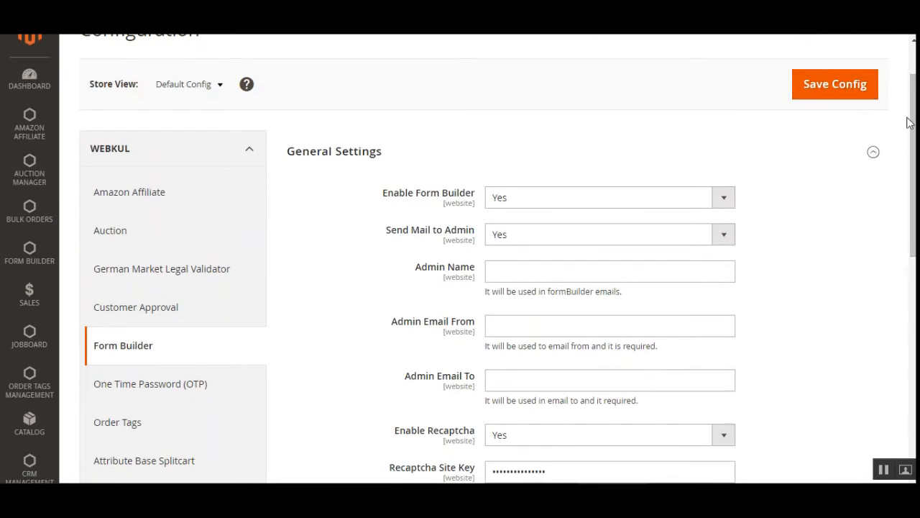
scroll(910, 123, down, 3)
scroll(540, 259, up, 3)
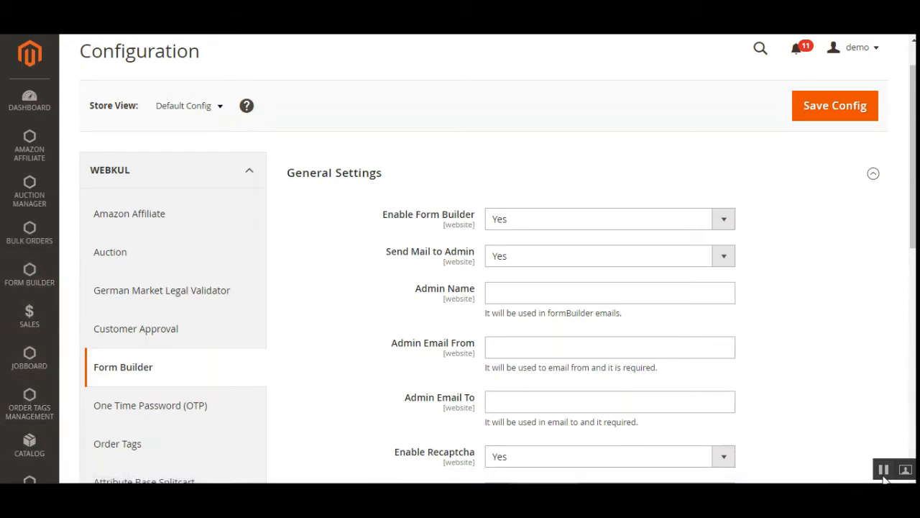
Open Form List and Form Responses from the Form Builder menu in new browser tabs.
click(31, 280)
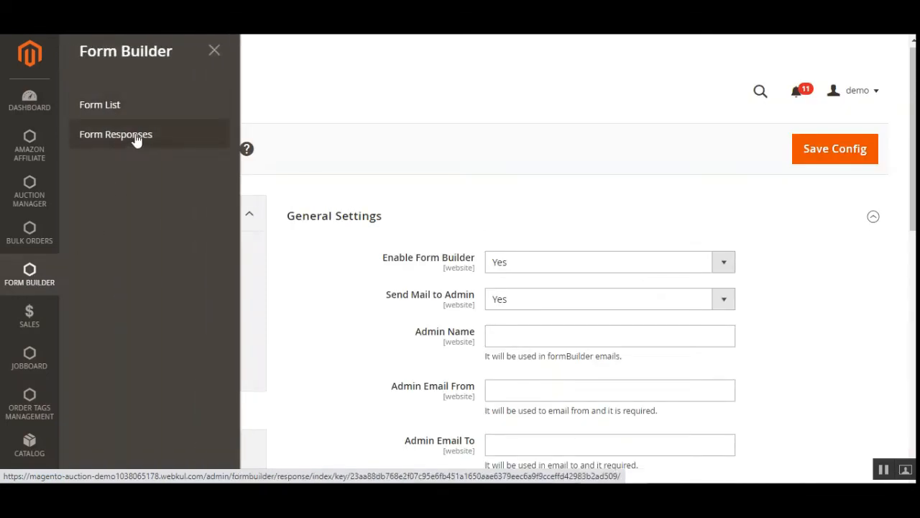
right_click(108, 109)
click(130, 112)
right_click(113, 138)
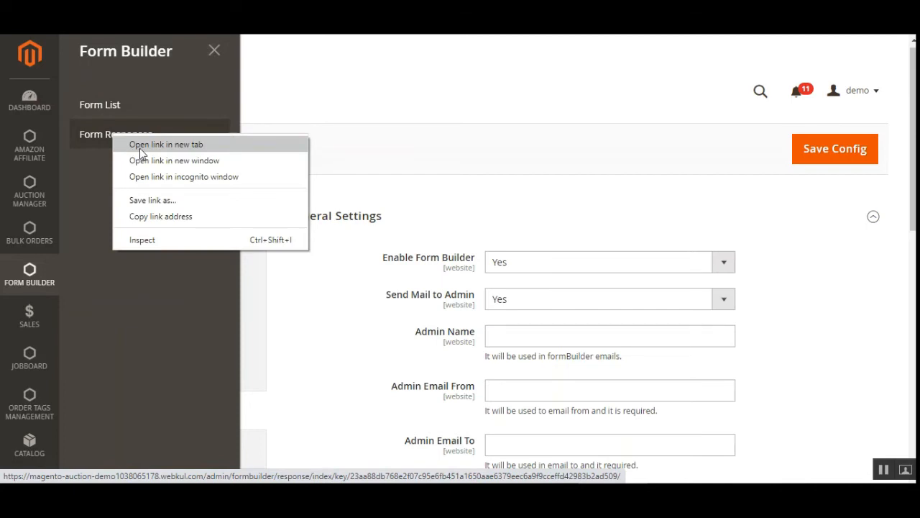
click(136, 145)
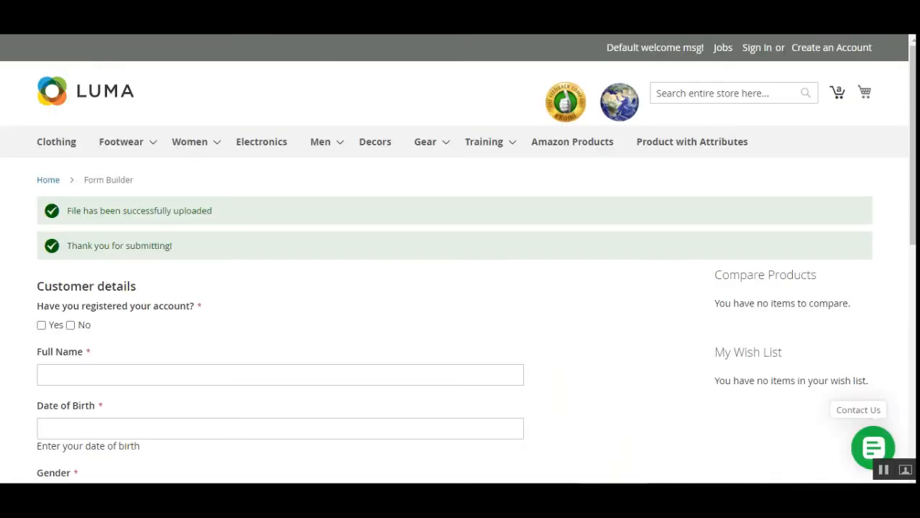
scroll(309, 310, down, 4)
scroll(309, 309, up, 4)
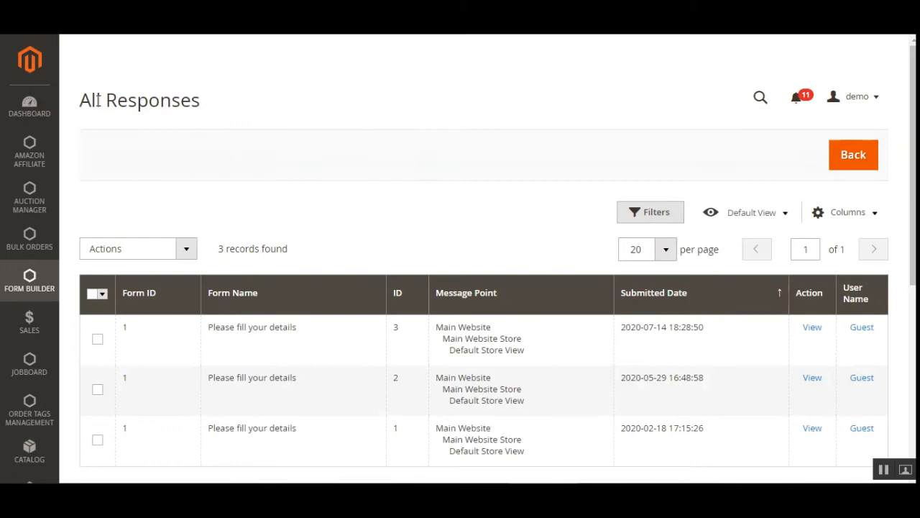
drag(92, 100, 181, 101)
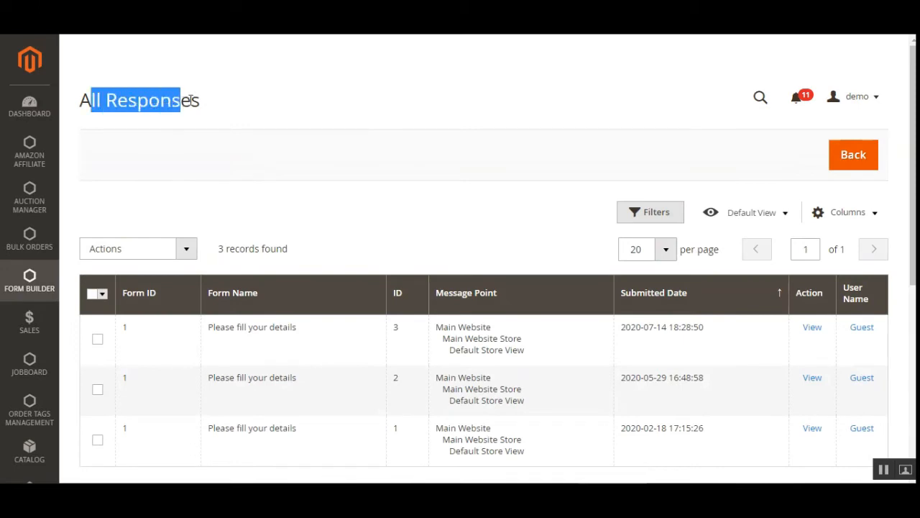
click(30, 292)
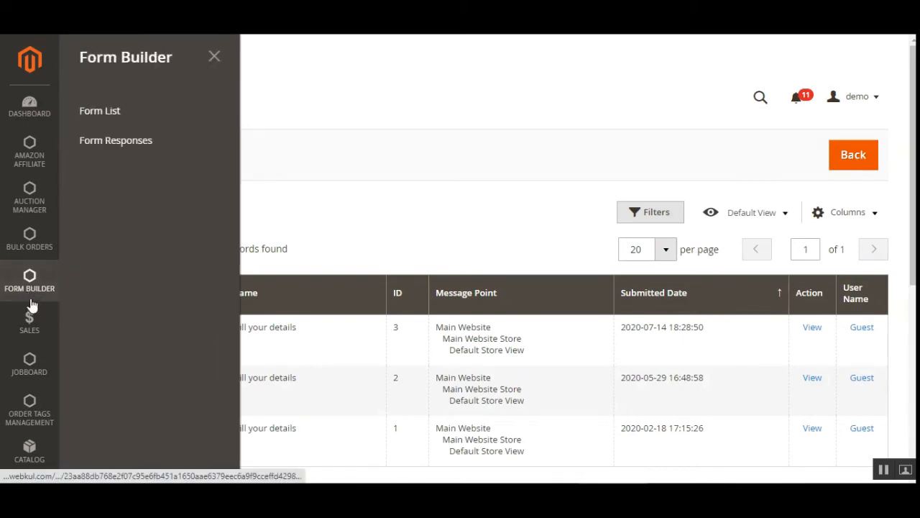
click(108, 143)
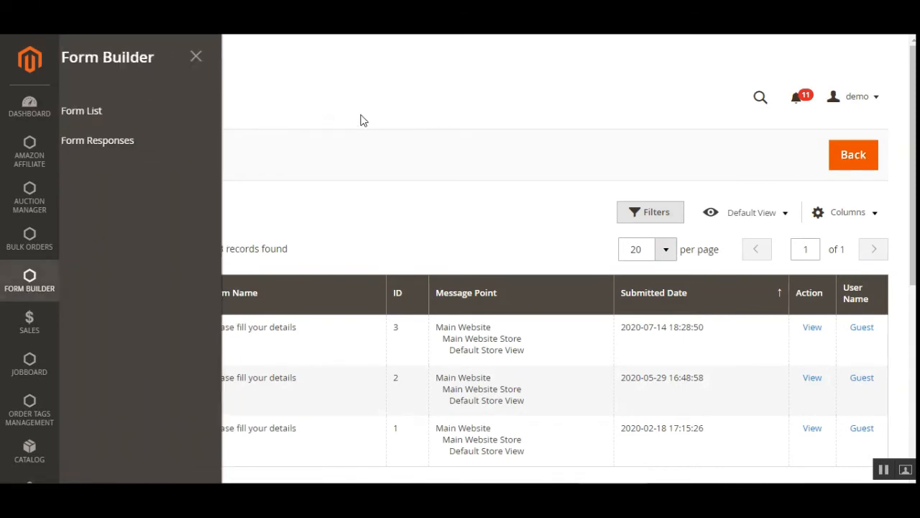
scroll(826, 302, down, 1)
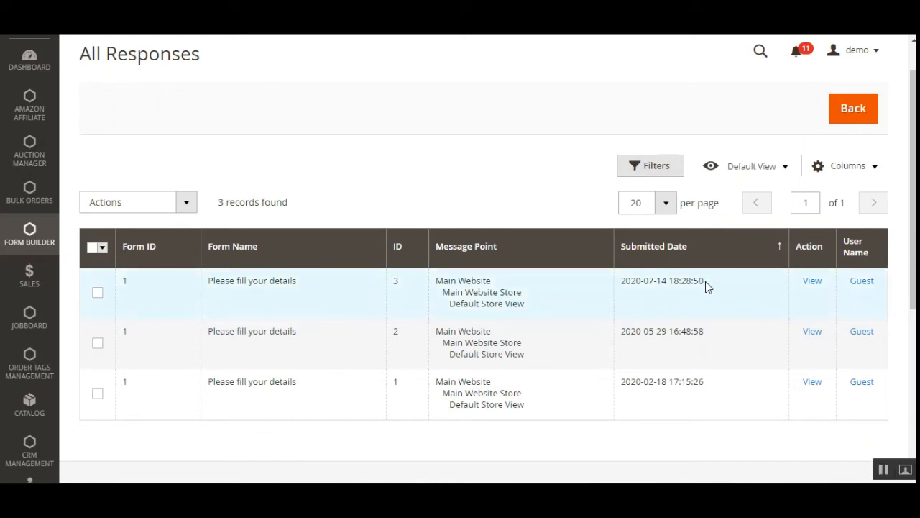
drag(707, 286, 623, 287)
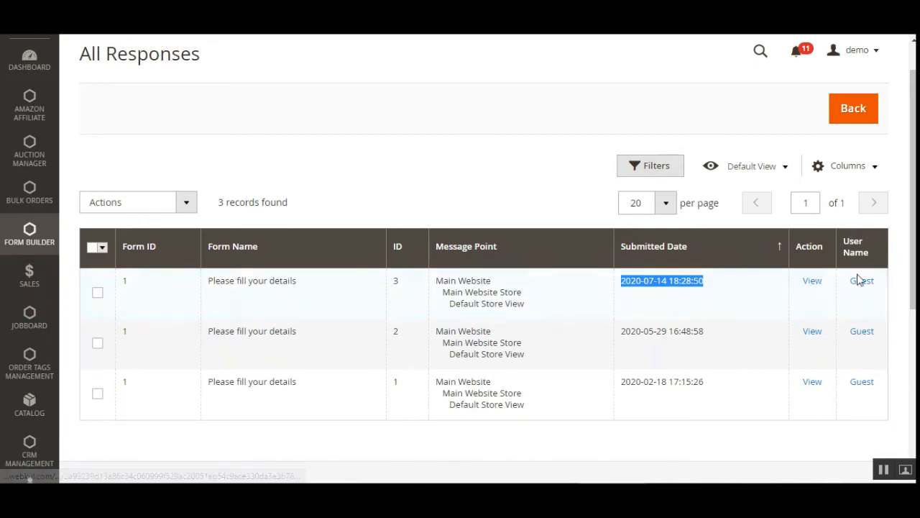
right_click(813, 281)
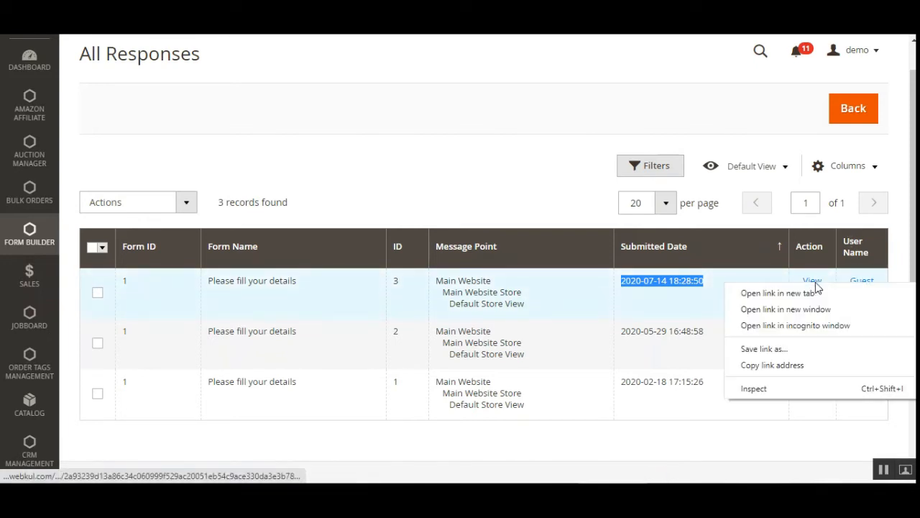
click(819, 294)
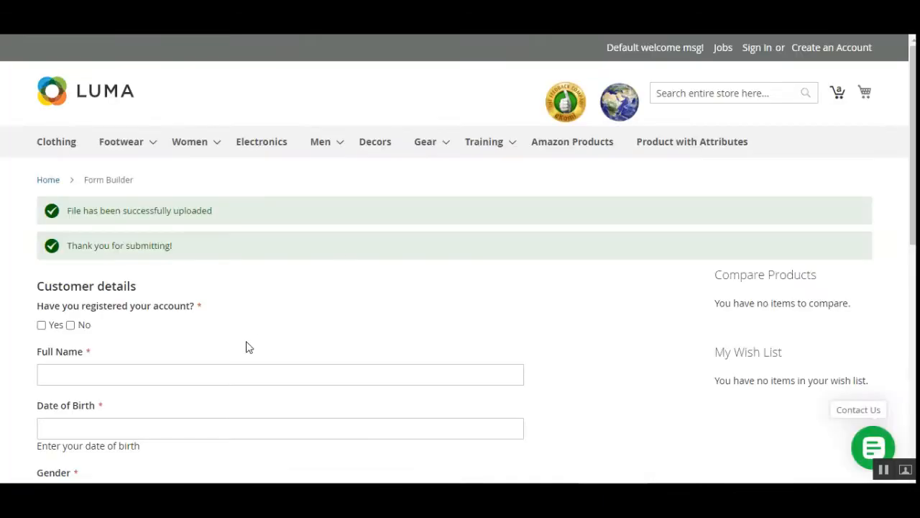
scroll(247, 345, down, 4)
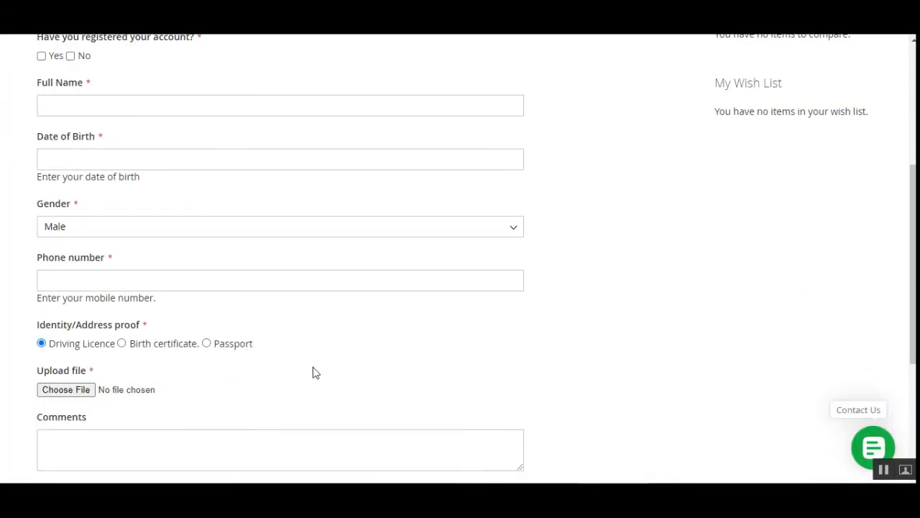
scroll(314, 372, up, 4)
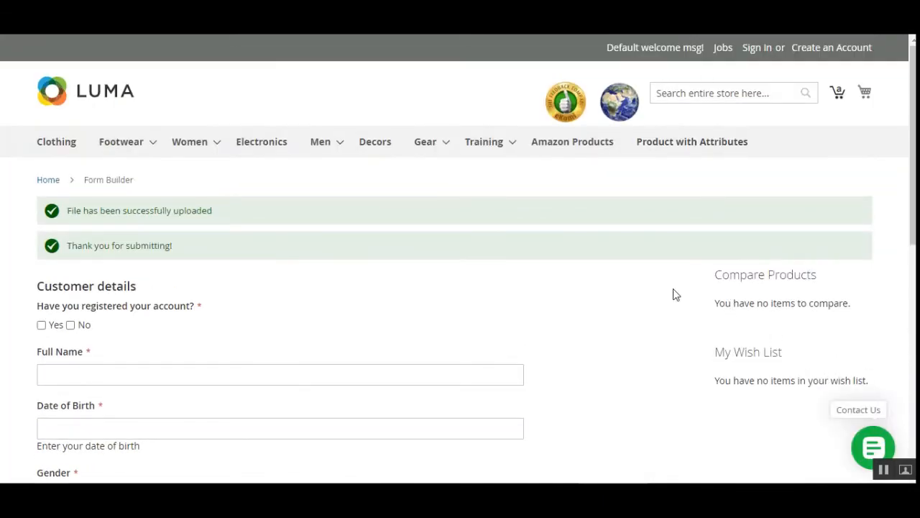
scroll(190, 334, down, 3)
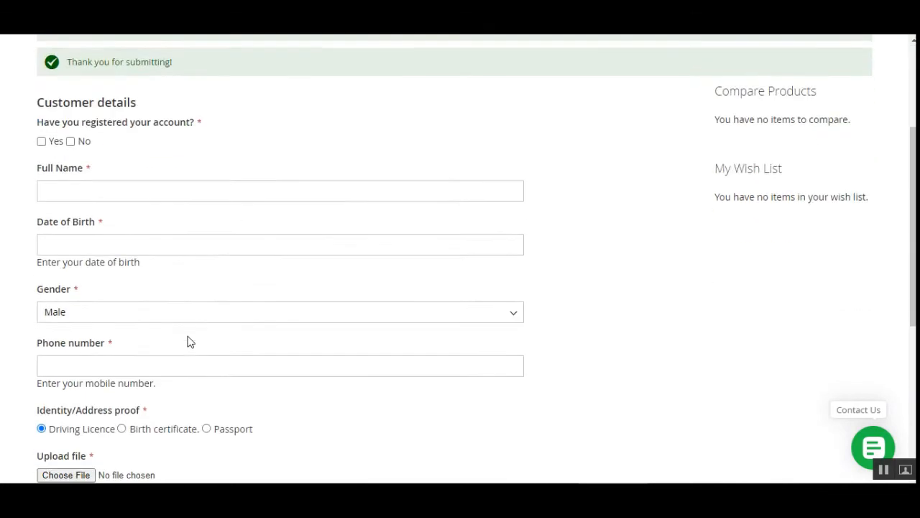
scroll(911, 357, up, 3)
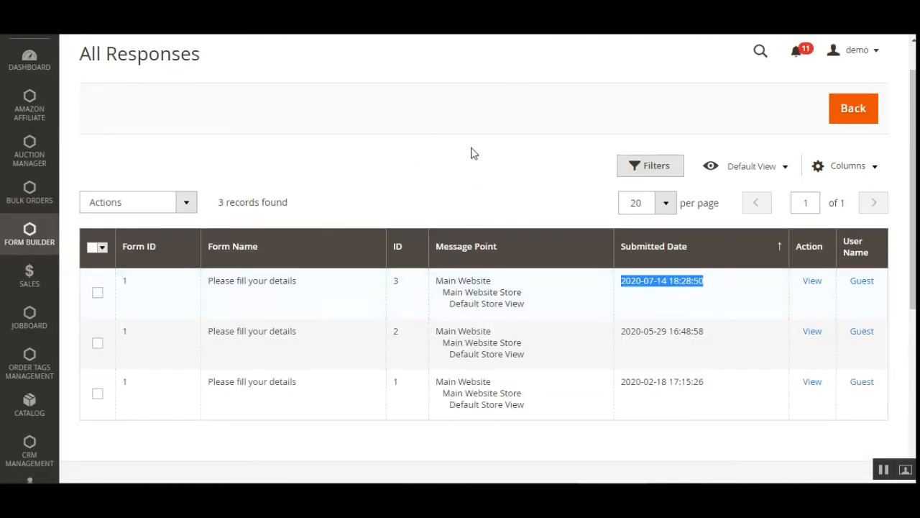
Navigate to Form Builder's Form List and start a new form with Add New Form.
click(29, 237)
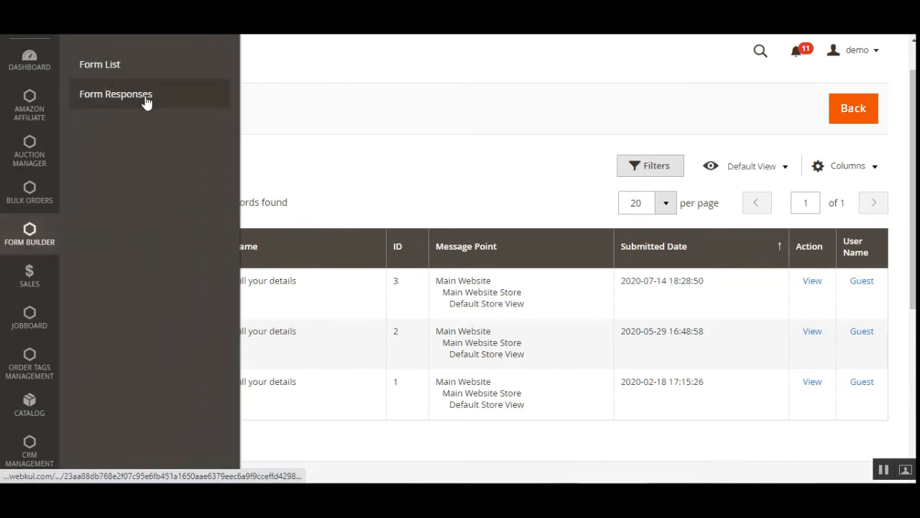
click(112, 66)
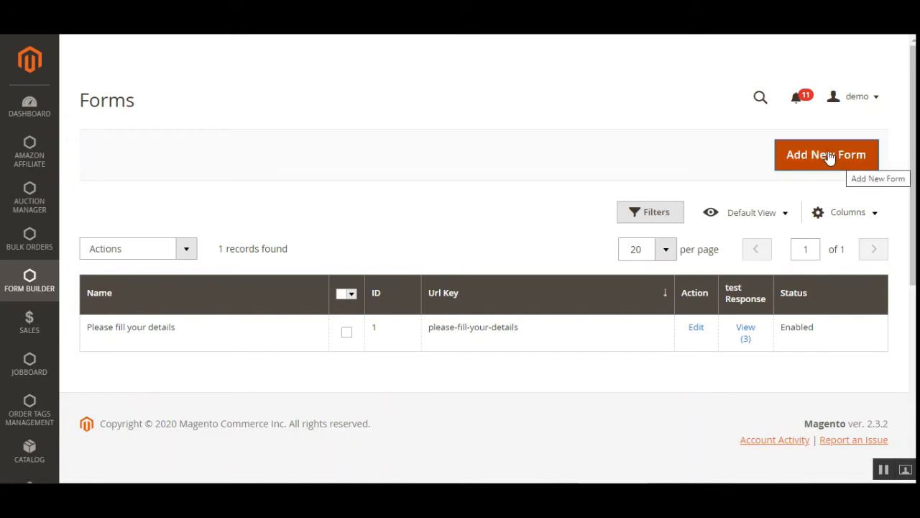
click(800, 162)
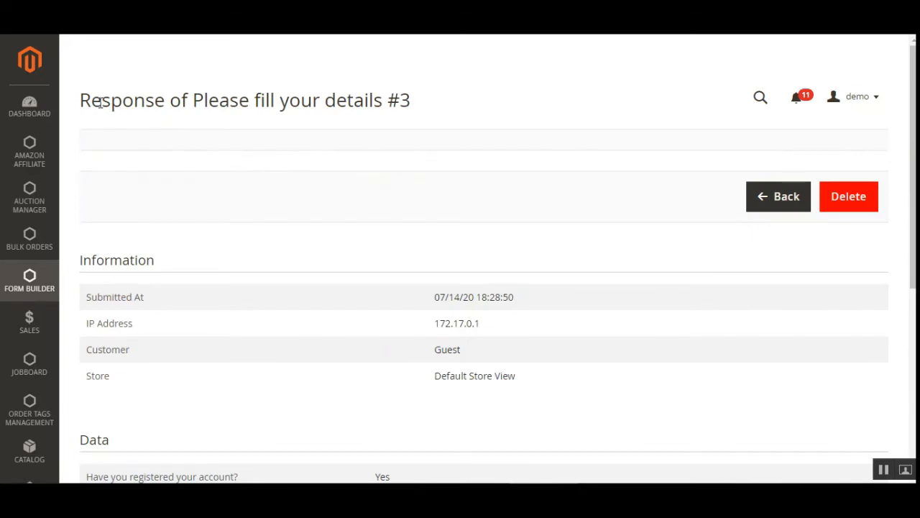
Review response #3's Data section: the account registration answer, phone number and birth certificate.
drag(100, 103, 264, 101)
click(349, 98)
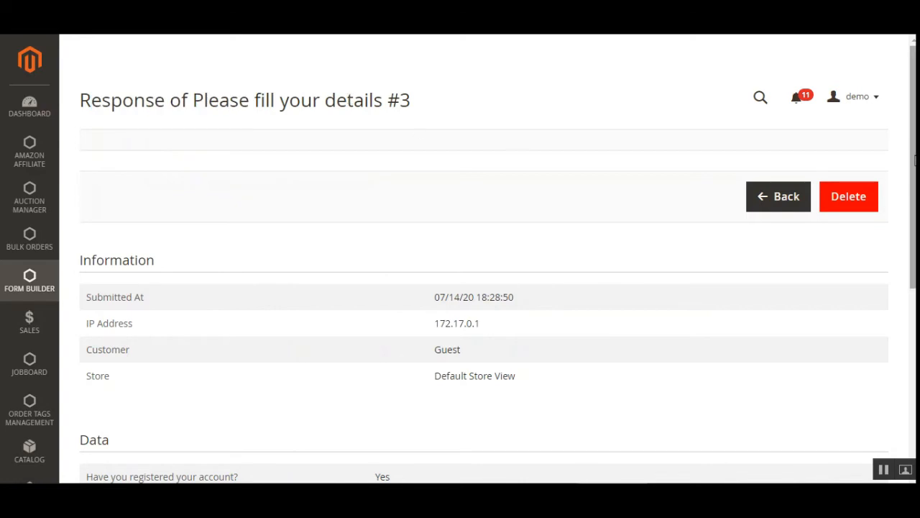
scroll(97, 238, down, 5)
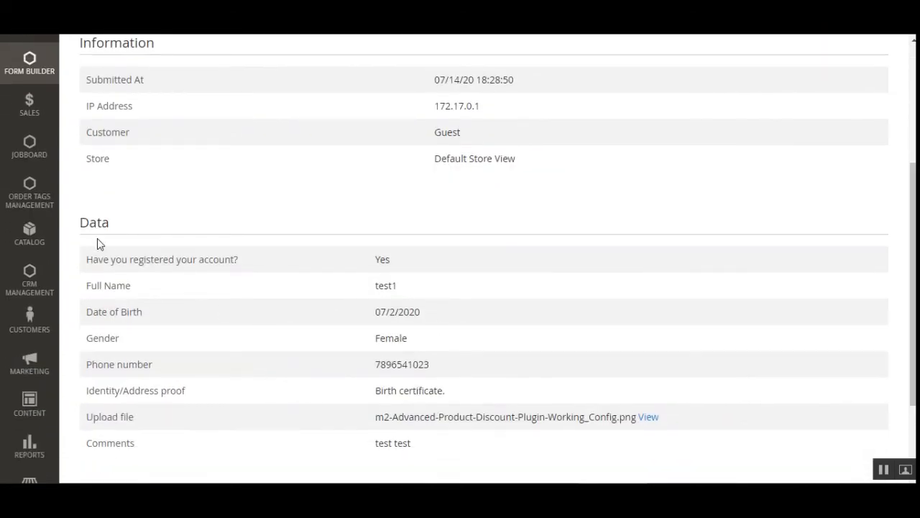
drag(88, 225, 114, 225)
drag(116, 259, 198, 261)
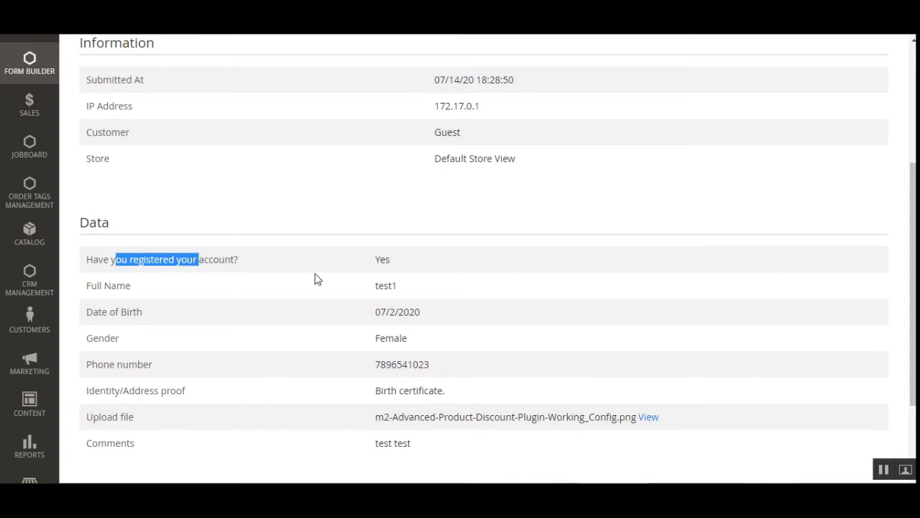
click(392, 290)
scroll(341, 323, down, 2)
drag(381, 297, 414, 299)
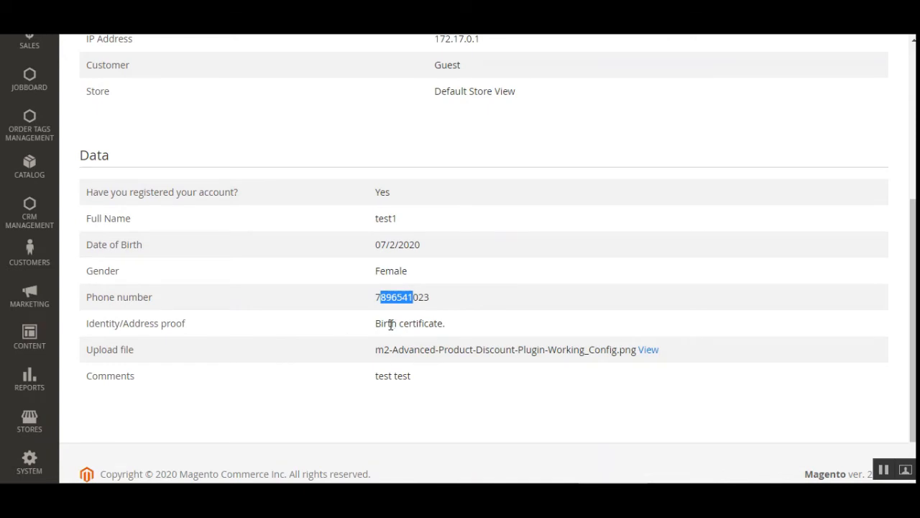
drag(386, 325, 437, 323)
click(433, 337)
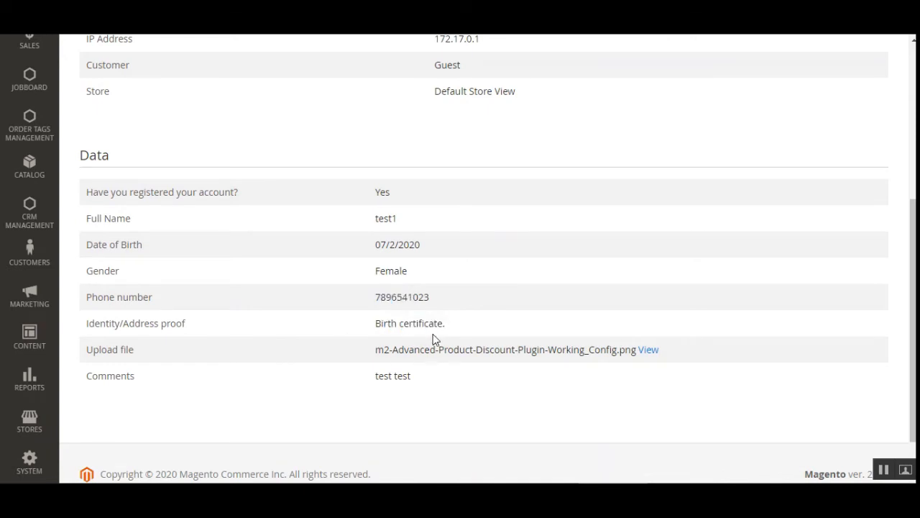
scroll(423, 323, down, 1)
View the uploaded image beside Upload file, then close it and return to the response.
drag(99, 297, 138, 300)
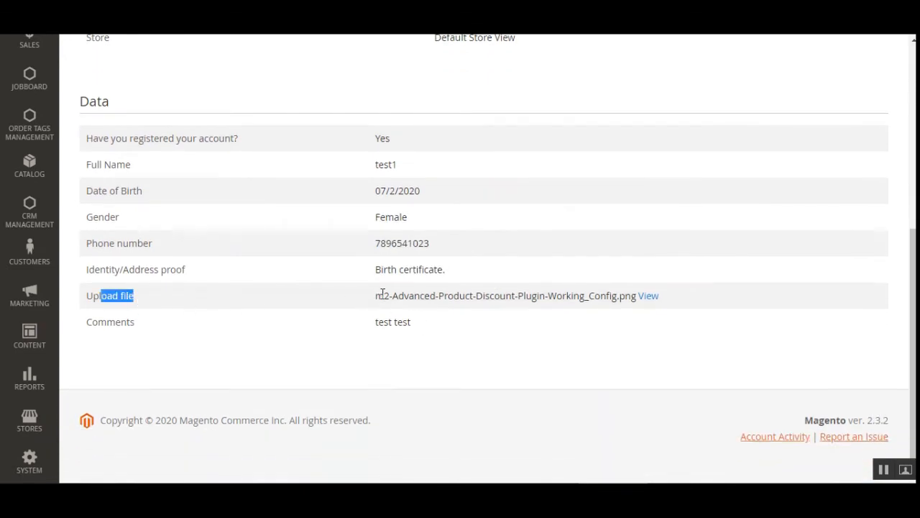
drag(383, 295, 607, 311)
click(616, 298)
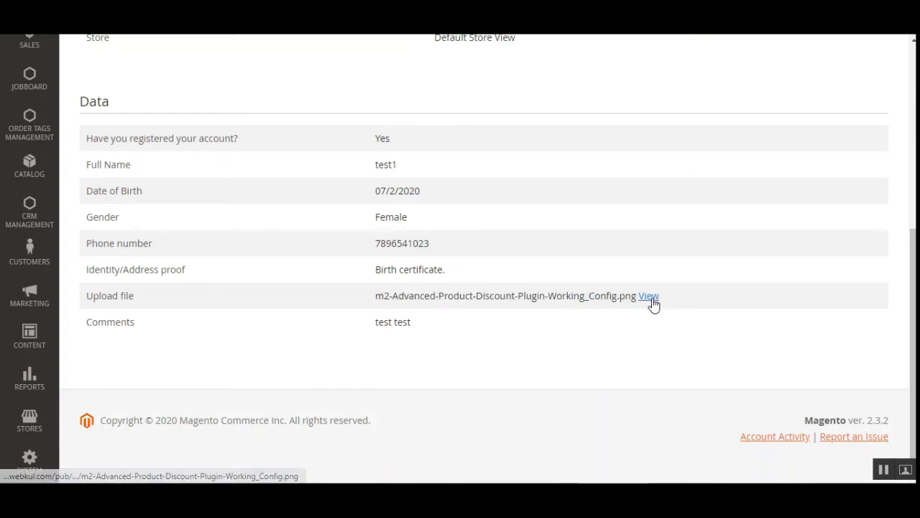
click(651, 298)
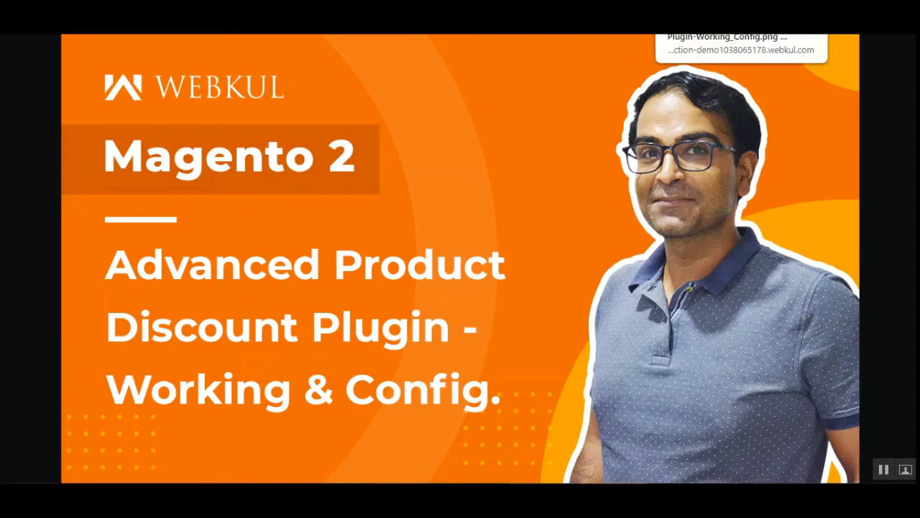
key(ctrl+w)
scroll(212, 356, up, 6)
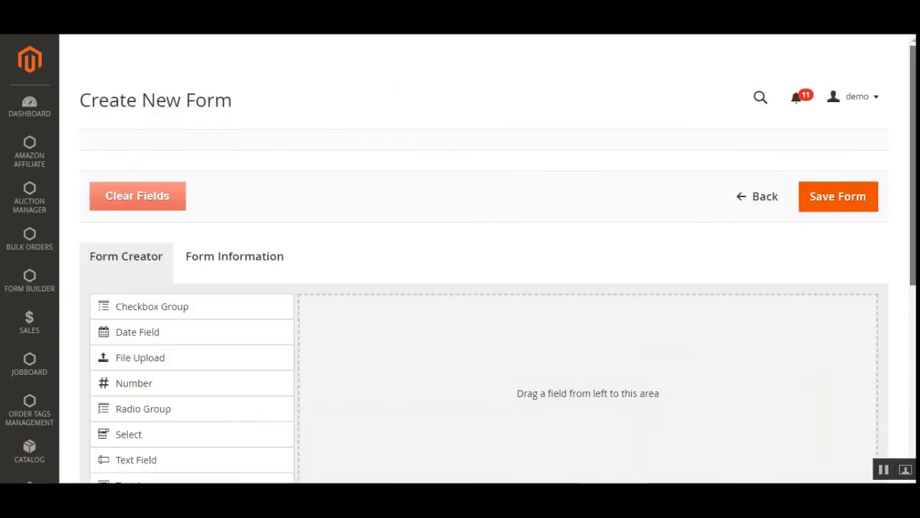
scroll(908, 144, down, 2)
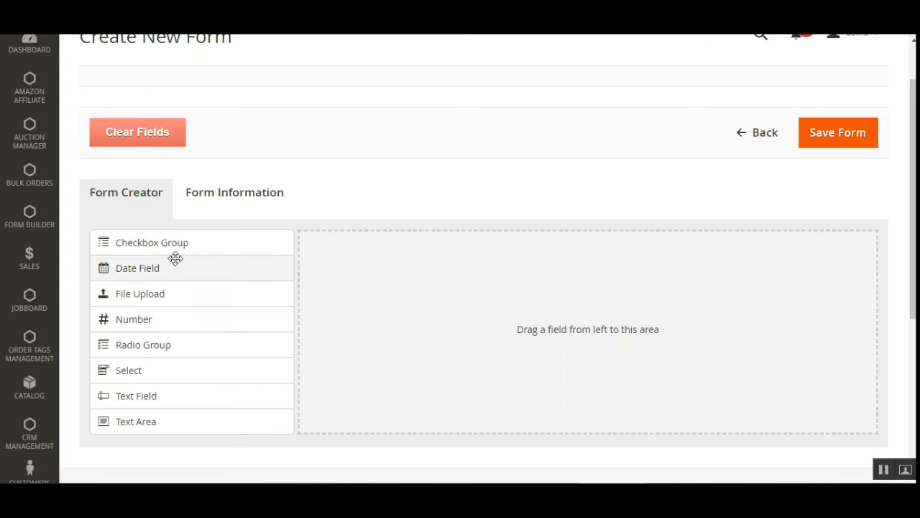
Place a Date Field into the new form's drop area.
drag(183, 269, 429, 259)
scroll(366, 260, down, 3)
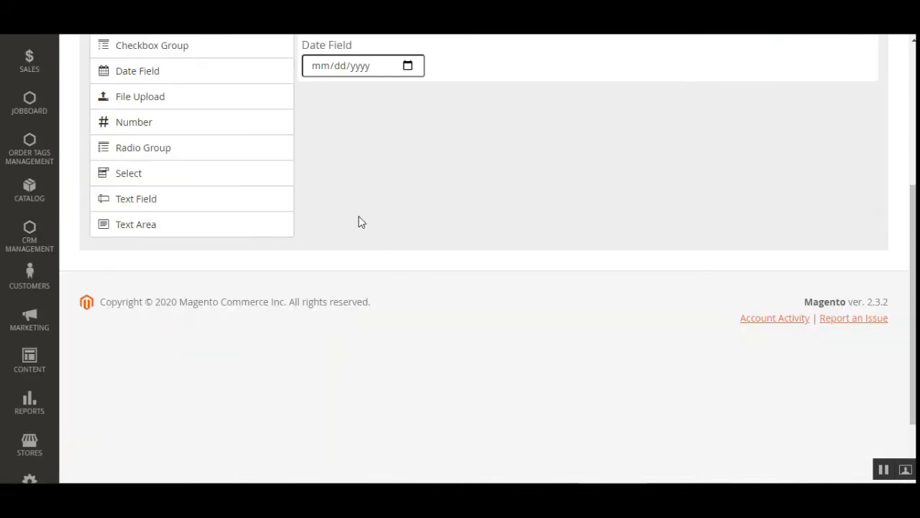
scroll(361, 222, up, 3)
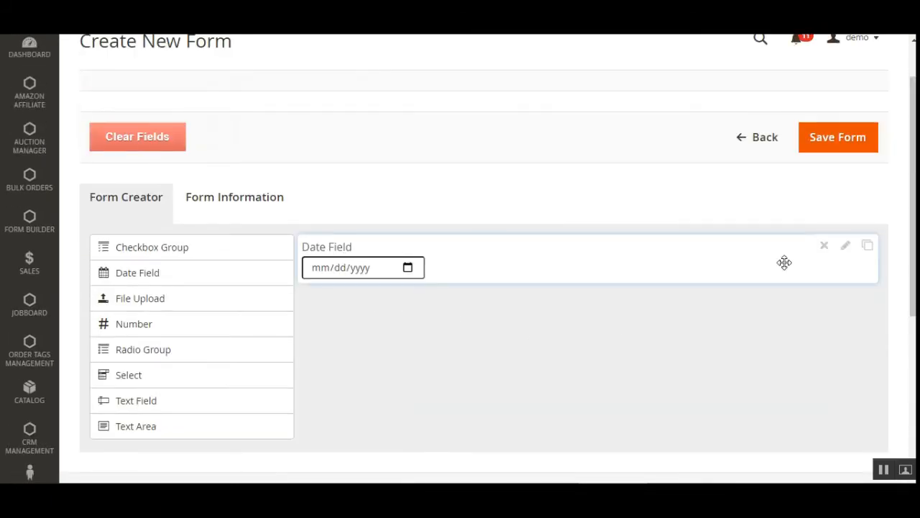
Change the date field's label to 'Date Field 1' and close its settings.
click(847, 247)
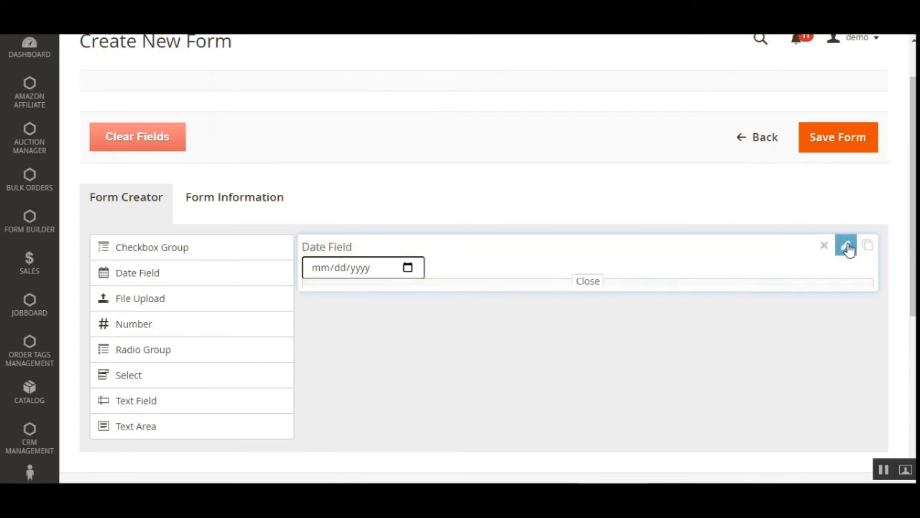
scroll(467, 330, down, 2)
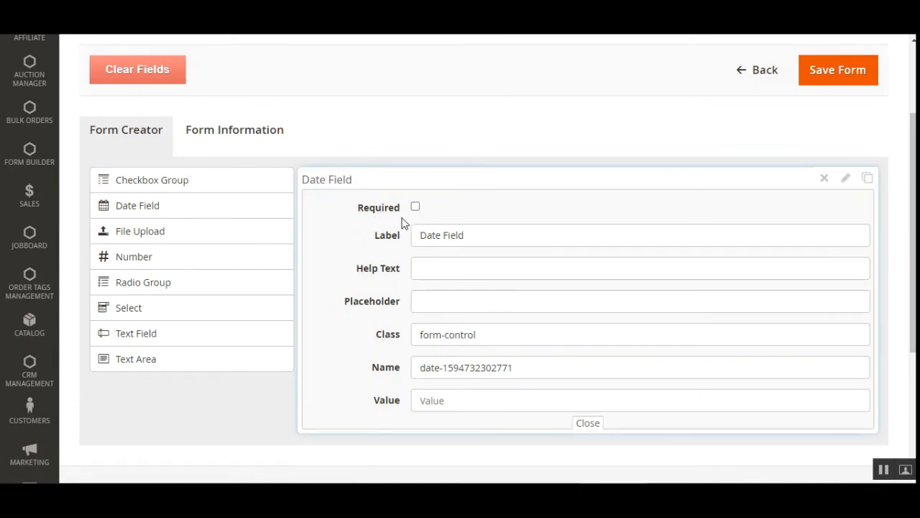
click(472, 238)
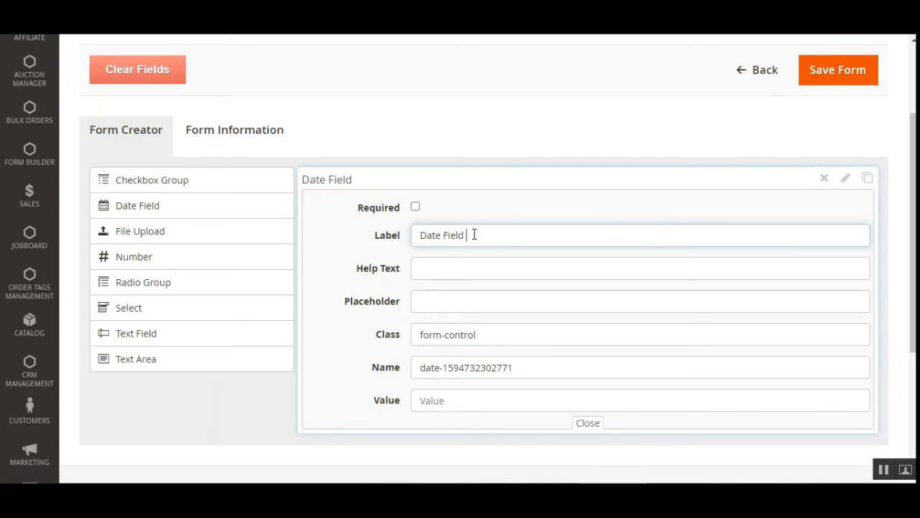
click(447, 269)
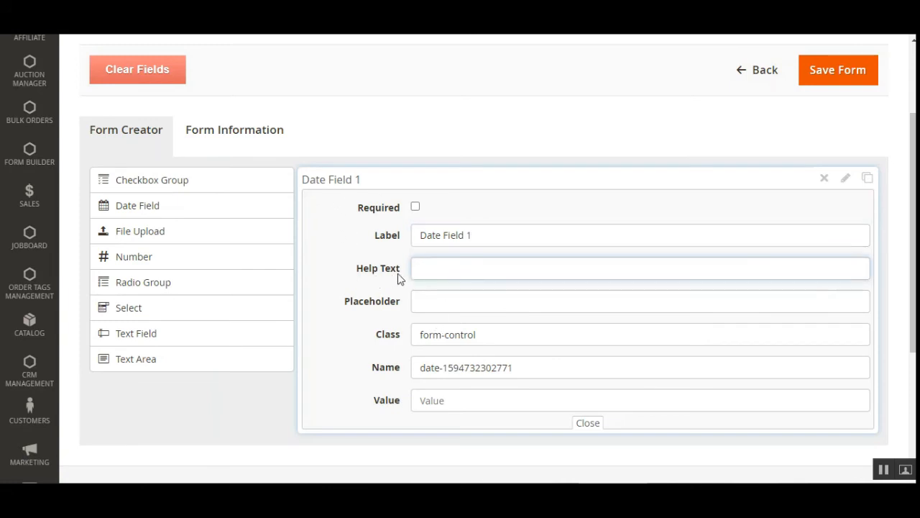
click(473, 302)
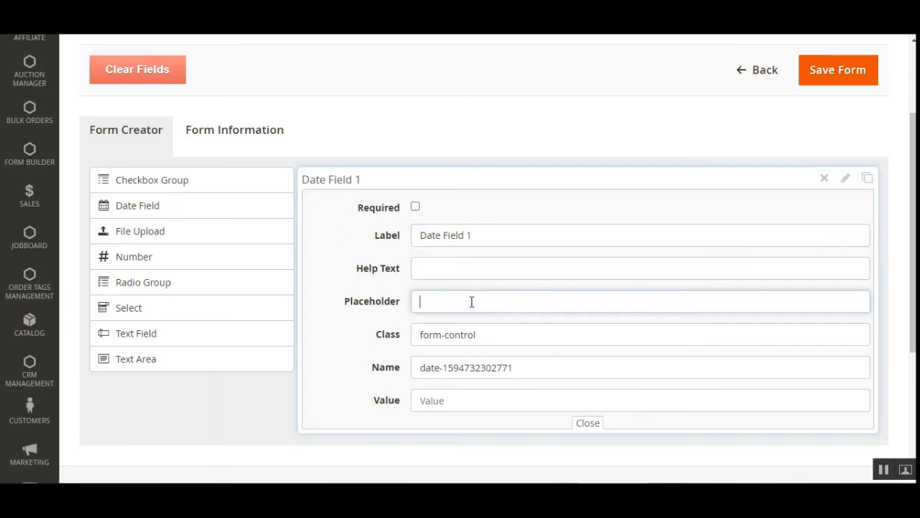
click(511, 338)
click(530, 369)
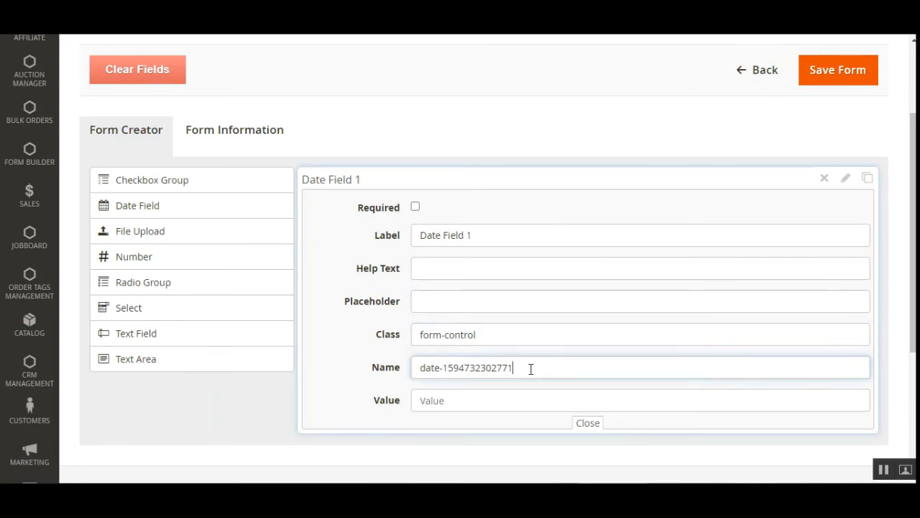
click(587, 423)
mouse_move(362, 170)
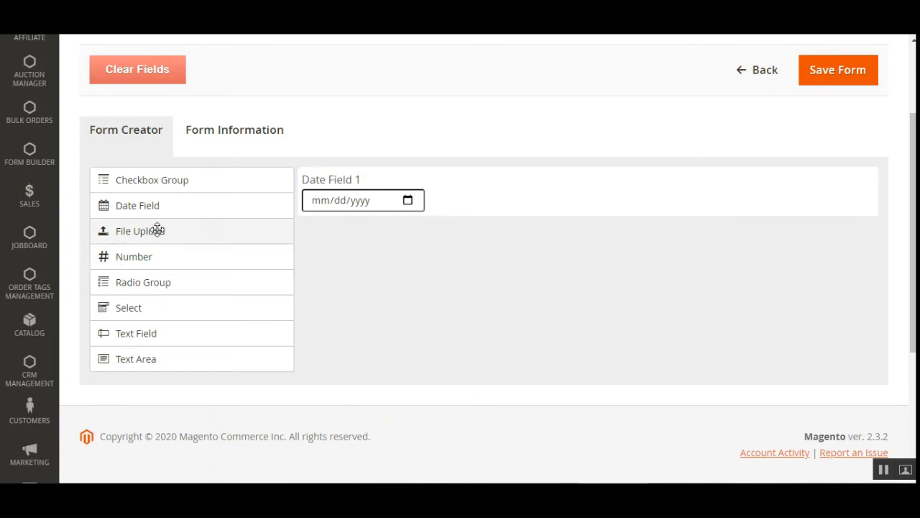
Add a File Upload field to the form and look through its settings.
drag(171, 231, 389, 281)
scroll(389, 280, down, 3)
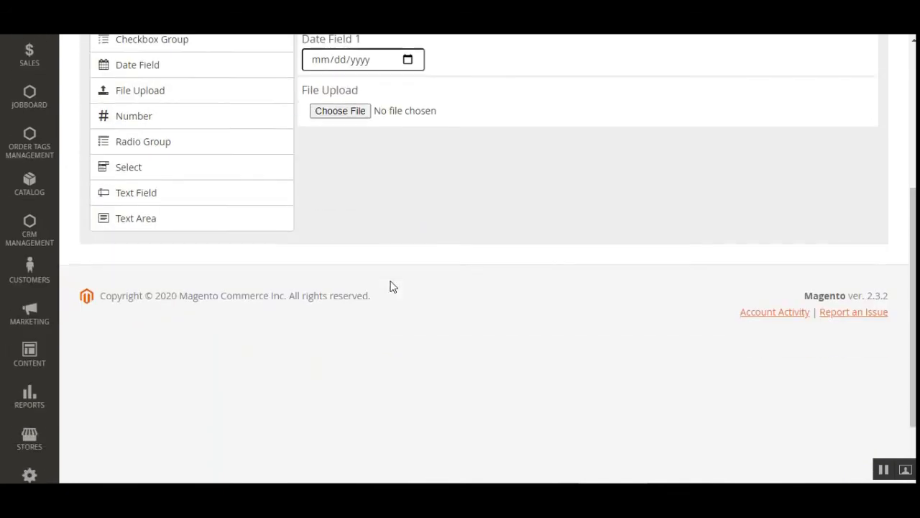
scroll(370, 252, up, 3)
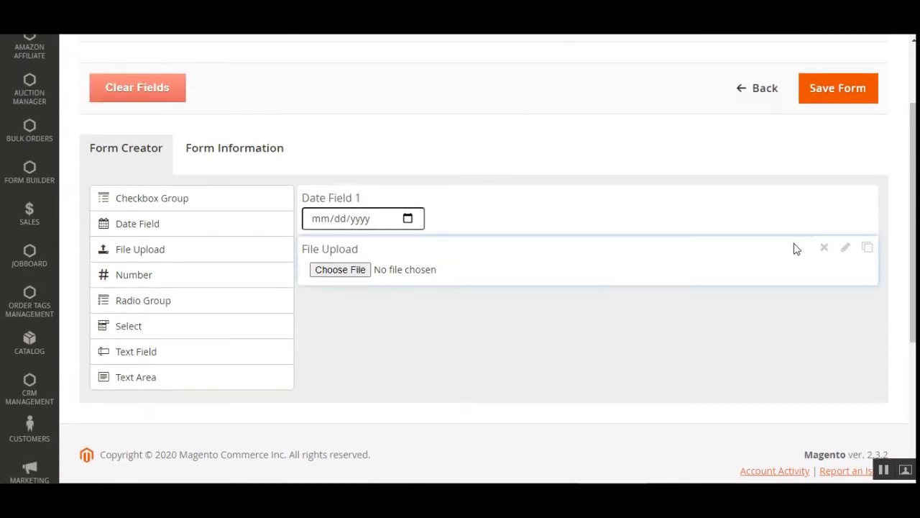
click(846, 247)
scroll(425, 395, down, 2)
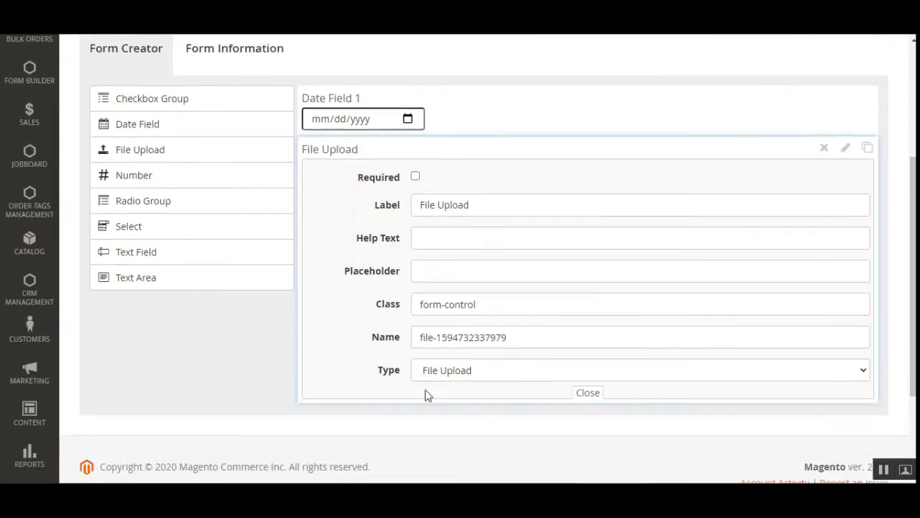
scroll(426, 395, down, 1)
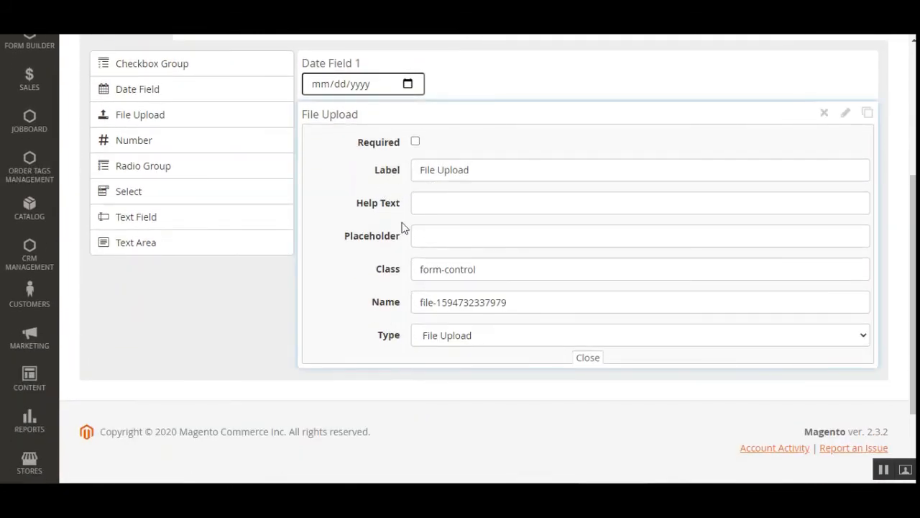
scroll(384, 252, up, 2)
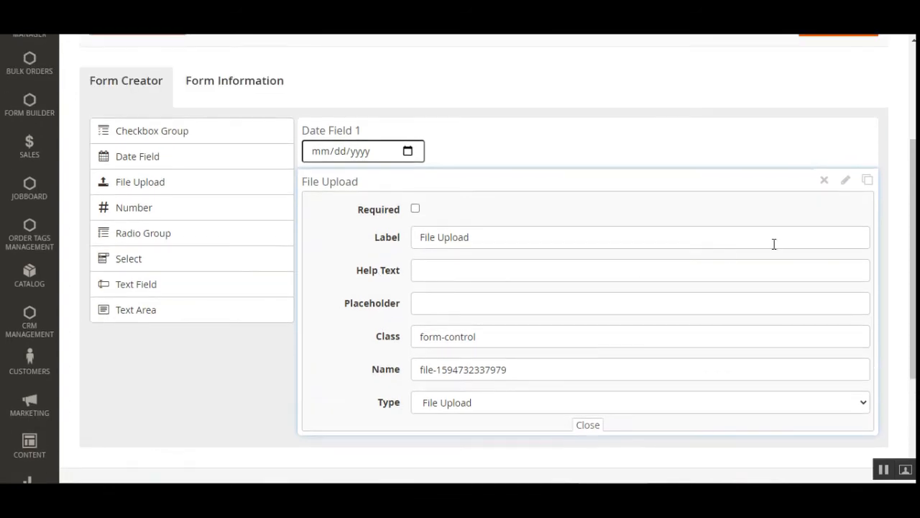
Duplicate and then delete both File Upload fields, duplicate Date Field 1, and add a Radio Group.
click(868, 184)
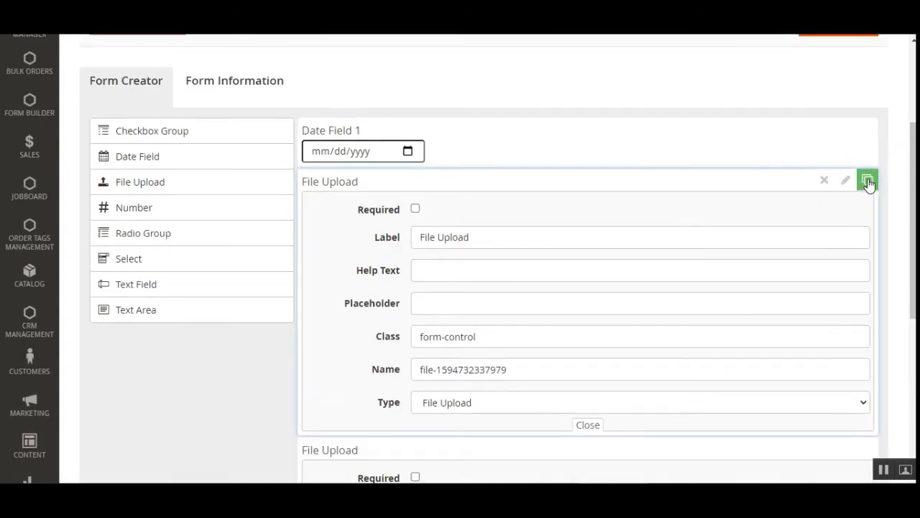
click(824, 180)
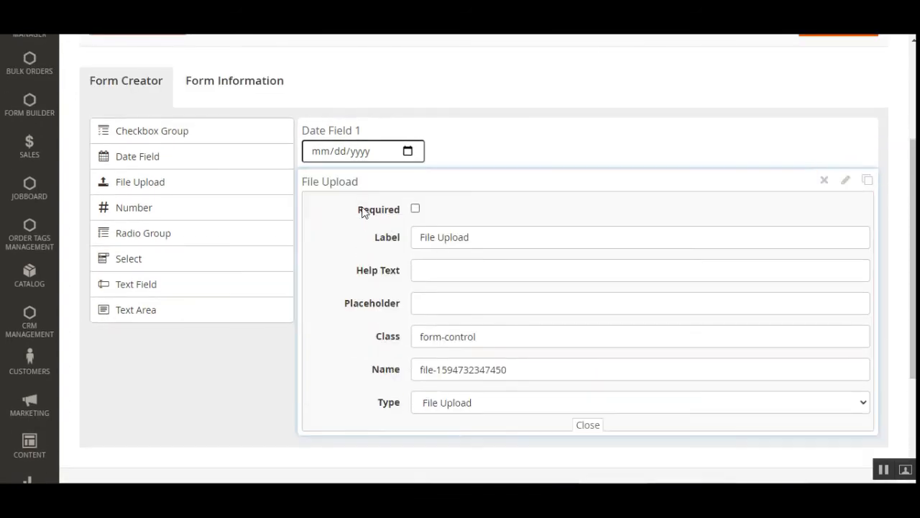
click(824, 181)
click(868, 129)
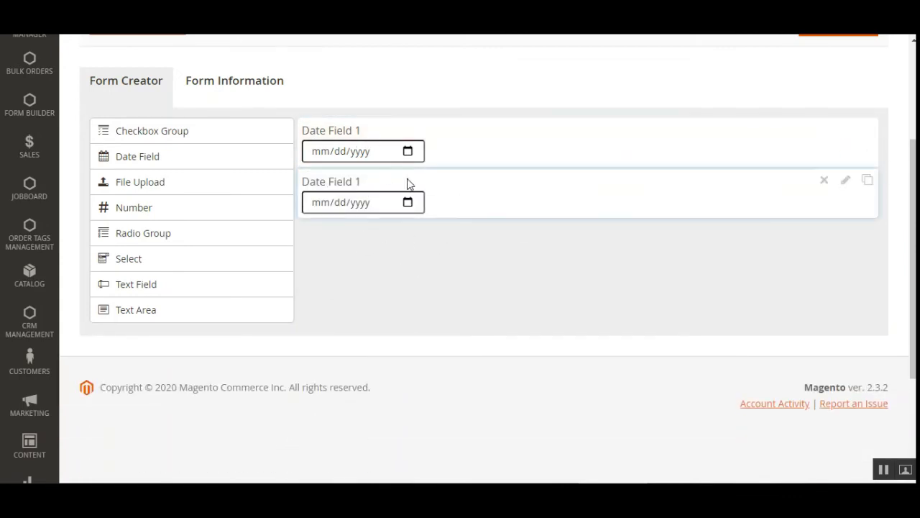
drag(182, 238, 390, 269)
Make the Radio Group required, default to Option 1 renamed 'Option 14444', and add a fourth option.
scroll(364, 249, down, 3)
scroll(353, 181, up, 3)
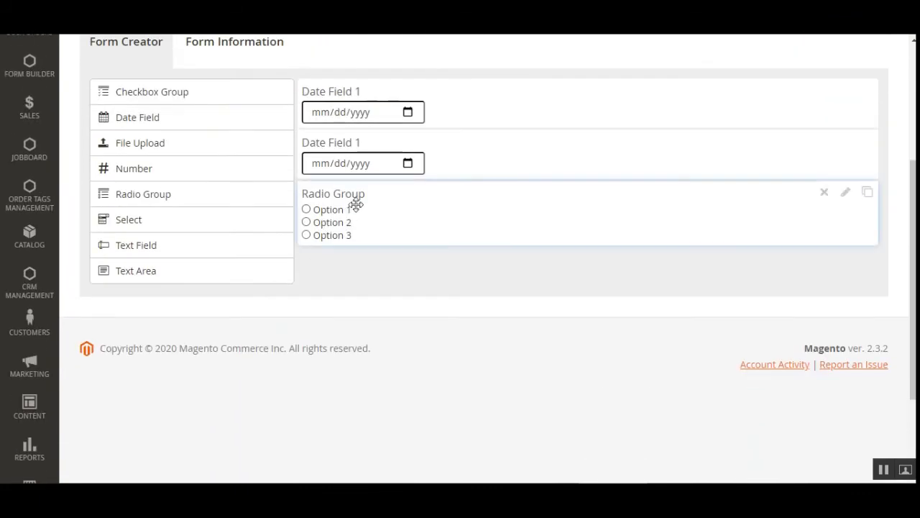
click(845, 192)
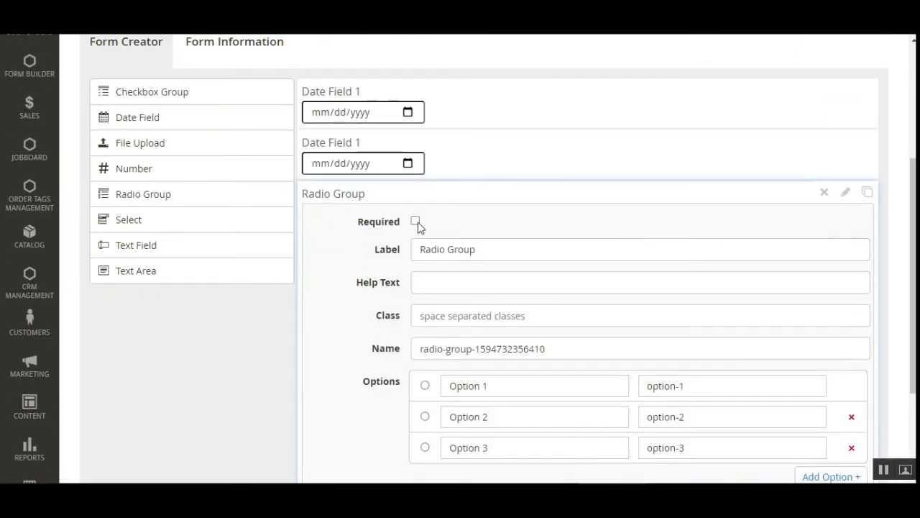
click(416, 221)
scroll(482, 290, down, 2)
click(426, 319)
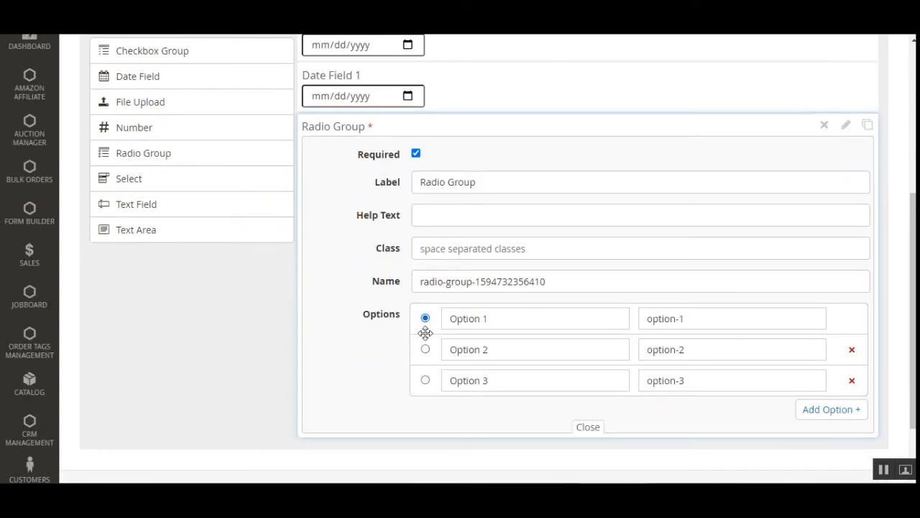
drag(486, 323, 431, 325)
click(522, 324)
text(4444)
click(832, 409)
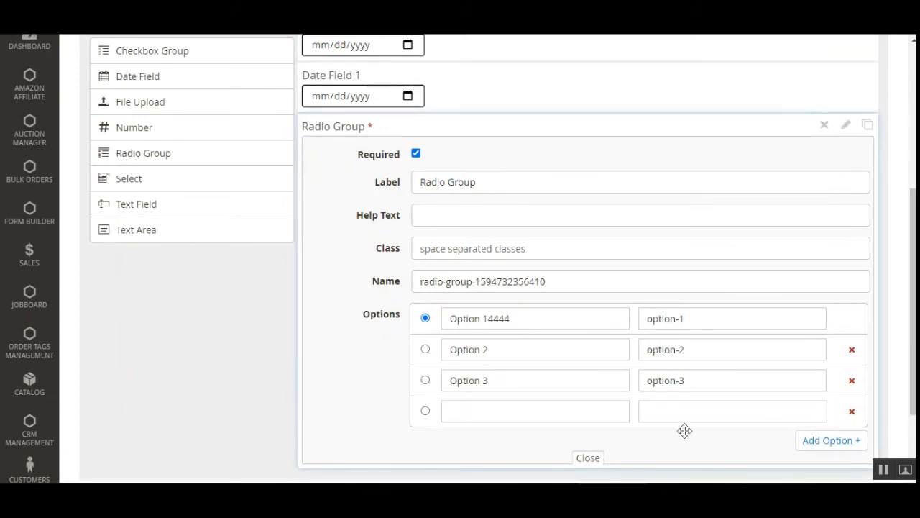
click(586, 458)
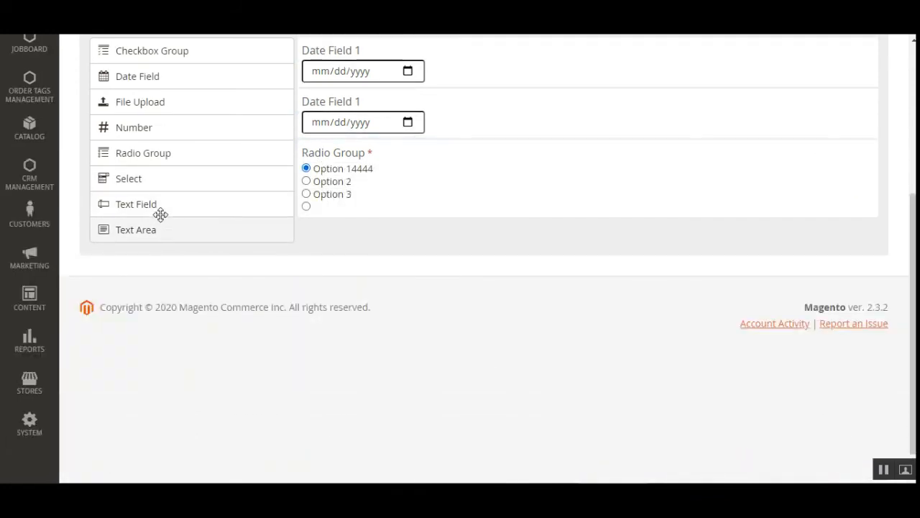
Add Text Field, Text Area, Select (Options 1–3) and Number fields below the Radio Group.
drag(159, 210, 304, 259)
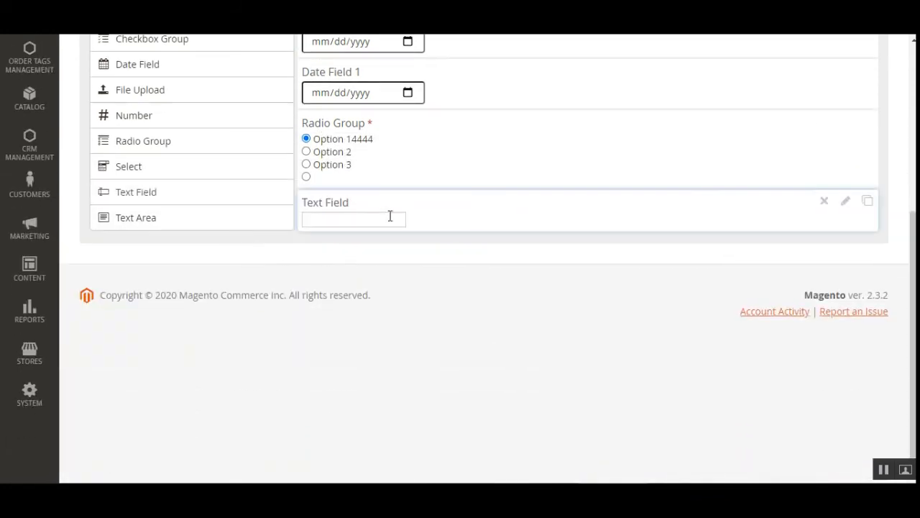
drag(155, 220, 386, 208)
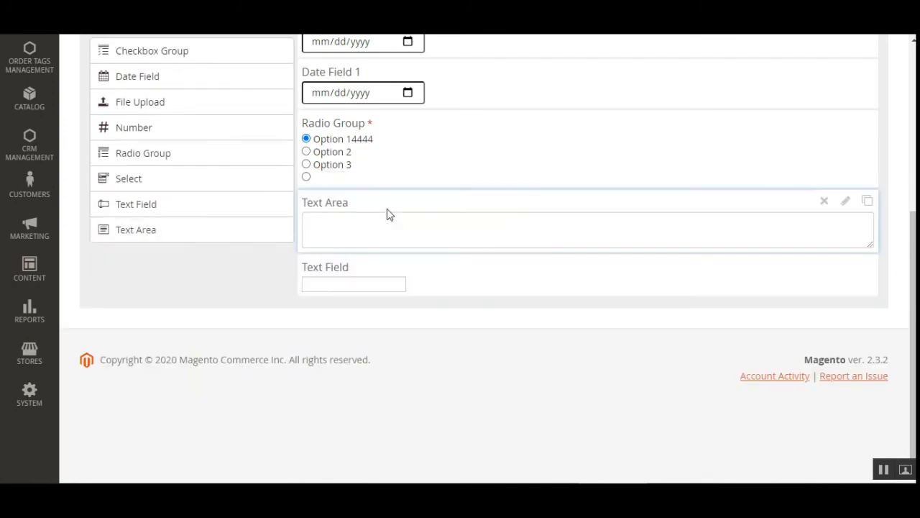
drag(170, 179, 344, 219)
click(344, 237)
click(345, 249)
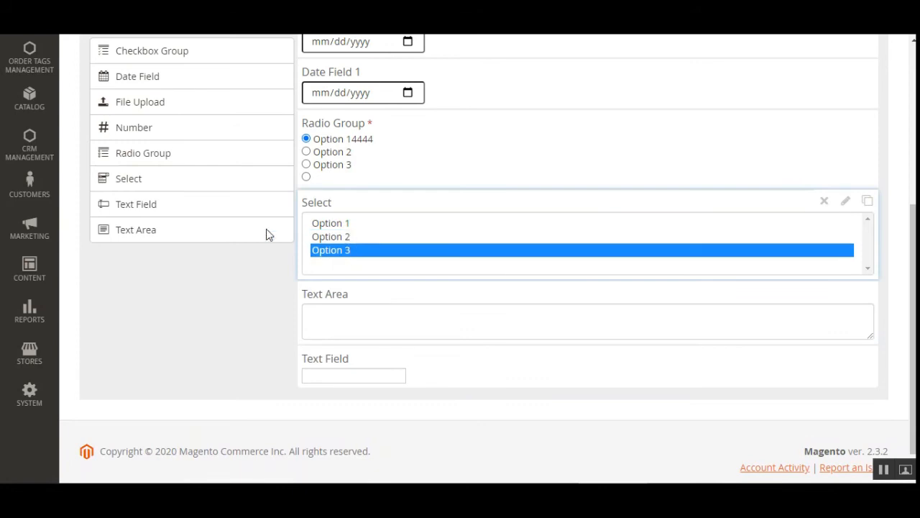
scroll(216, 251, up, 1)
drag(168, 167, 377, 273)
scroll(366, 271, down, 2)
scroll(353, 251, up, 2)
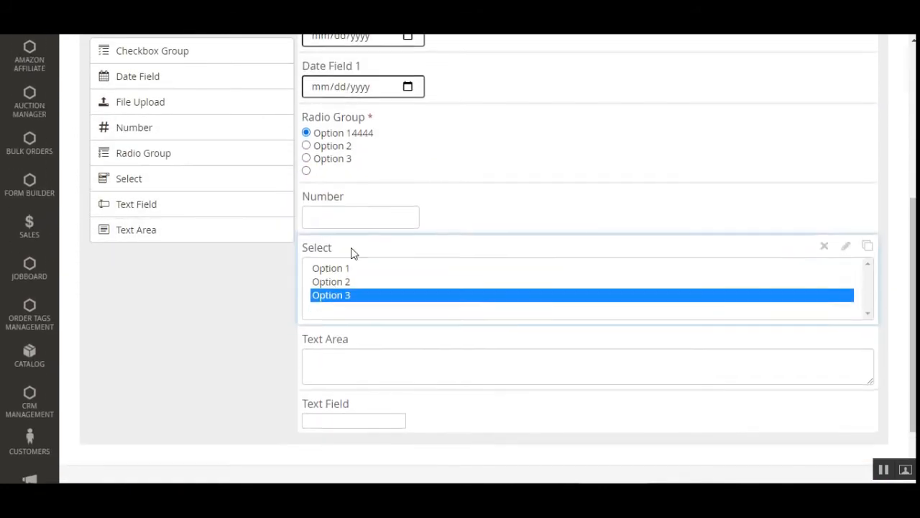
scroll(163, 214, up, 3)
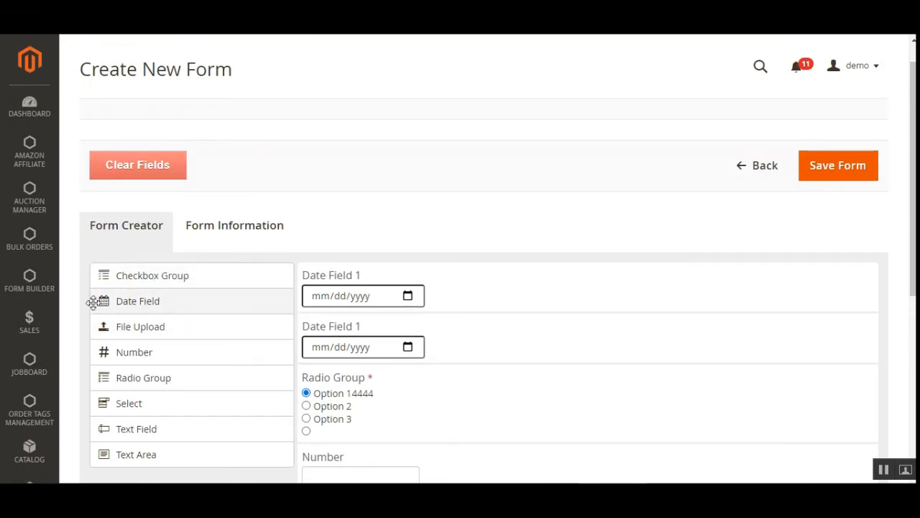
scroll(151, 188, down, 1)
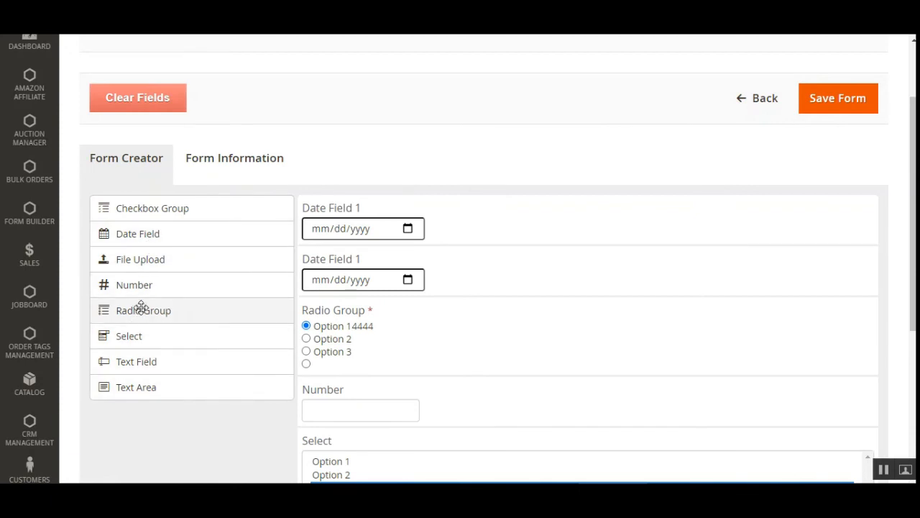
Review the Title, Success Url, Submit Button Text and 'Thank you for submitting!' Success Message fields.
click(214, 167)
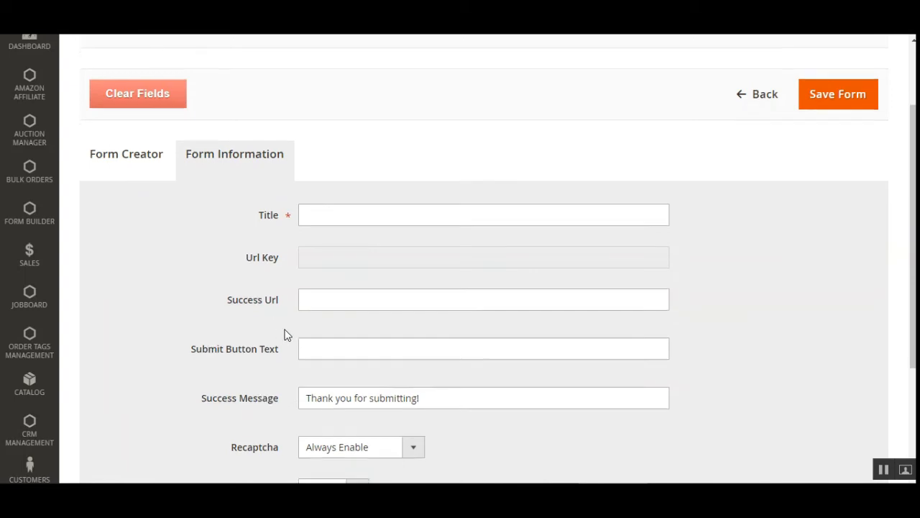
scroll(286, 333, down, 3)
click(335, 86)
click(768, 149)
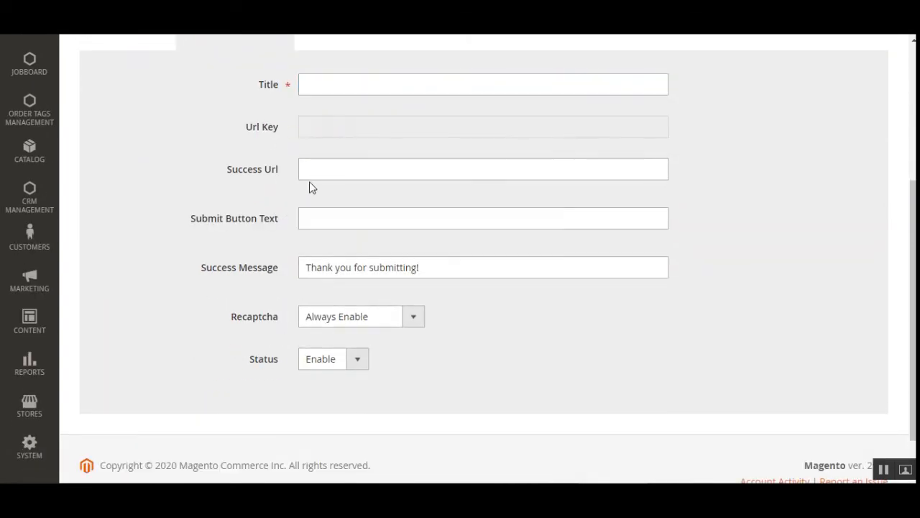
click(332, 170)
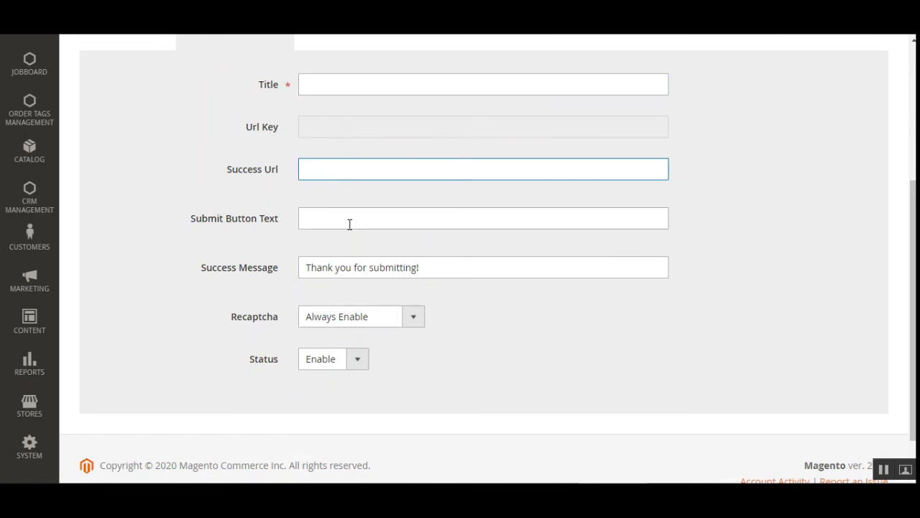
drag(207, 220, 260, 222)
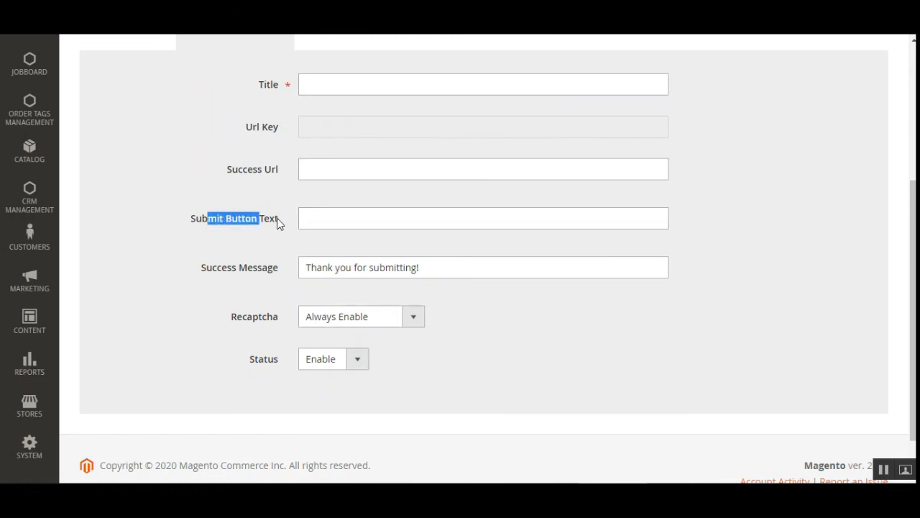
click(347, 223)
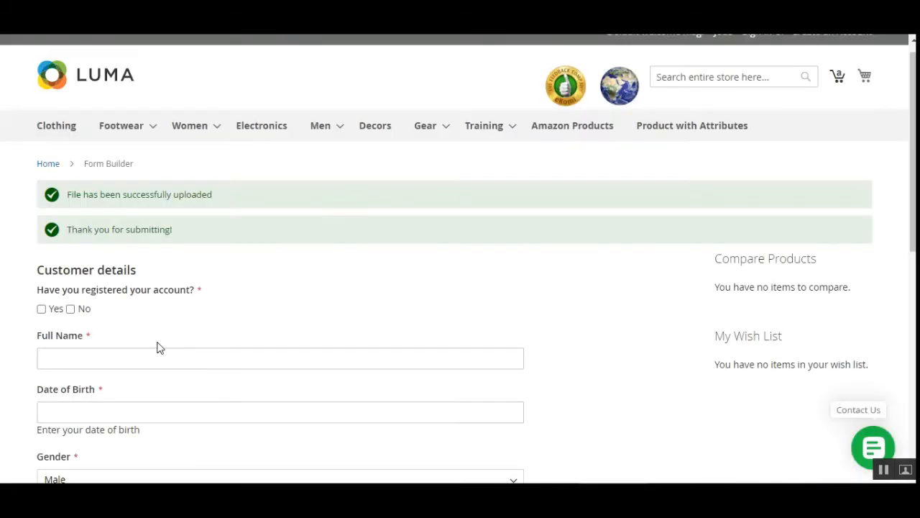
scroll(156, 350, down, 5)
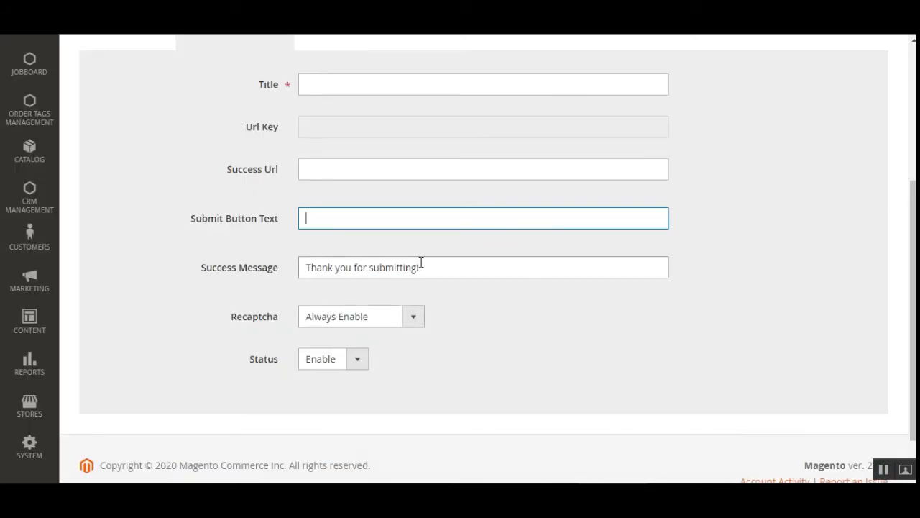
click(431, 276)
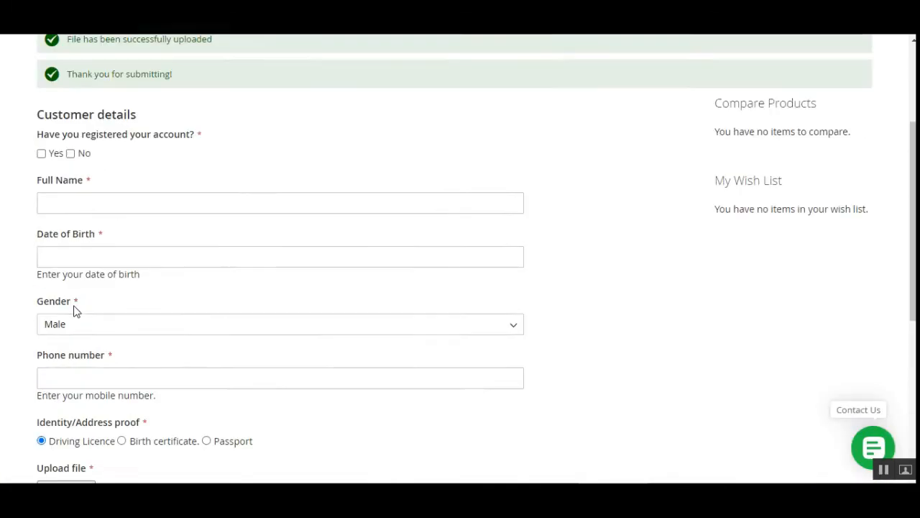
scroll(87, 273, up, 3)
drag(79, 243, 167, 248)
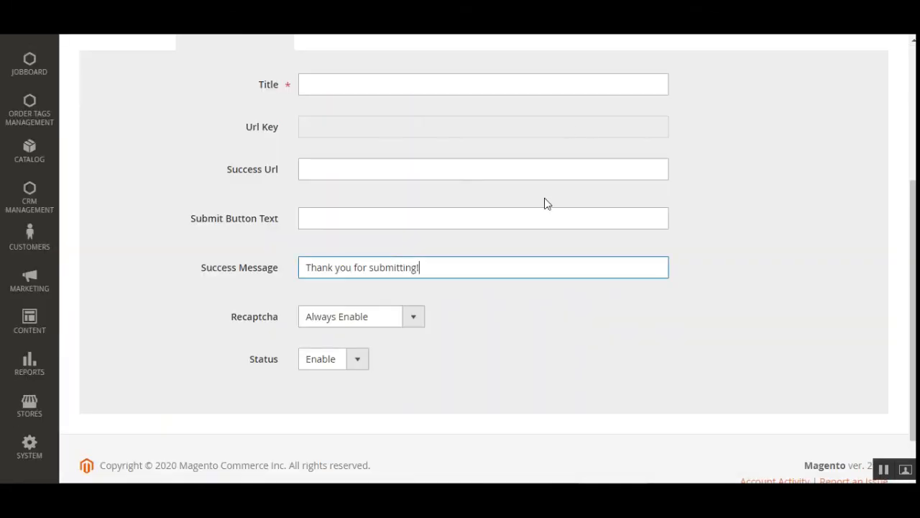
Keep Recaptcha at Always Enable and Status at Enable.
click(373, 318)
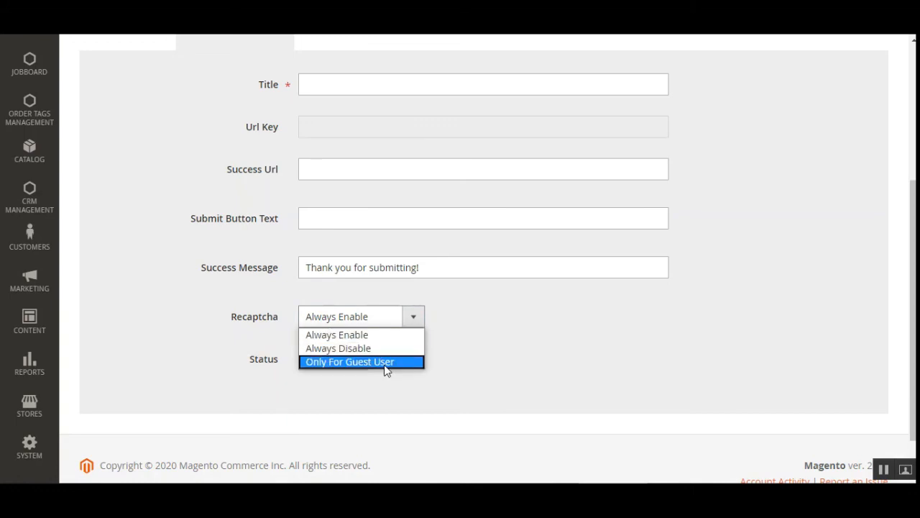
click(467, 364)
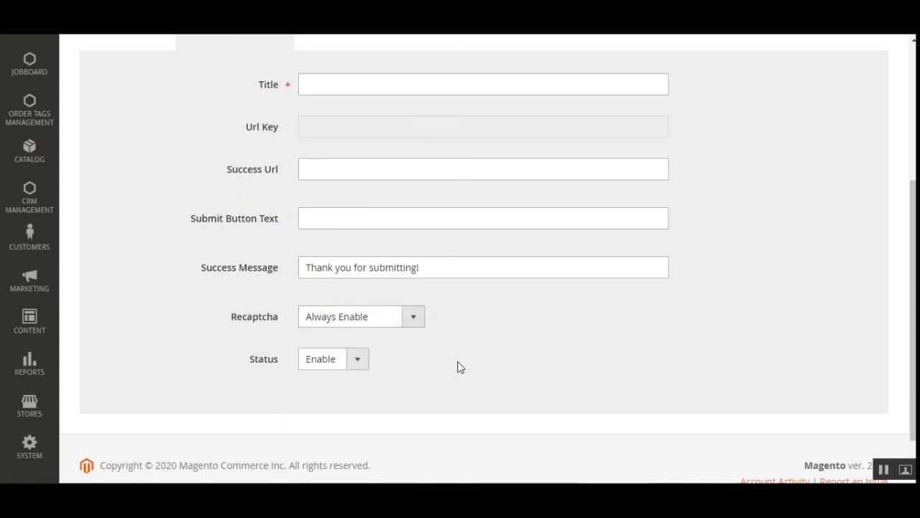
click(346, 365)
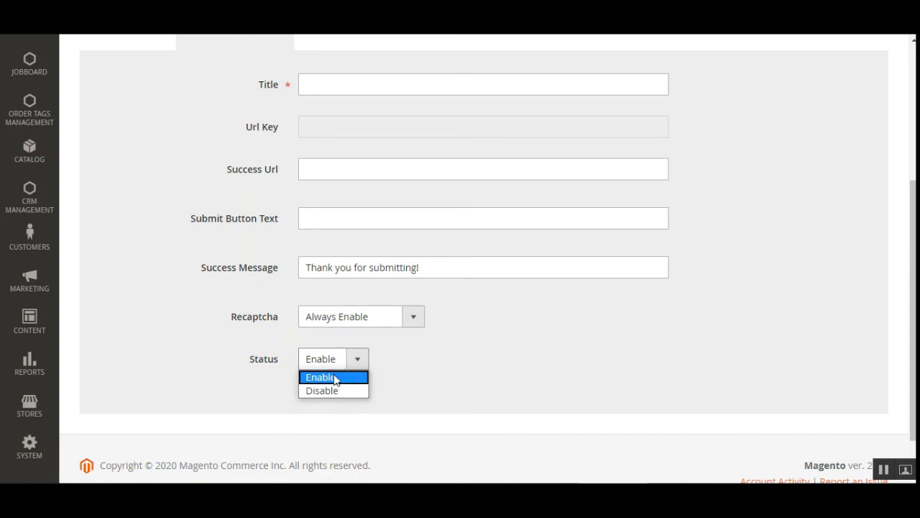
click(416, 372)
scroll(410, 379, up, 3)
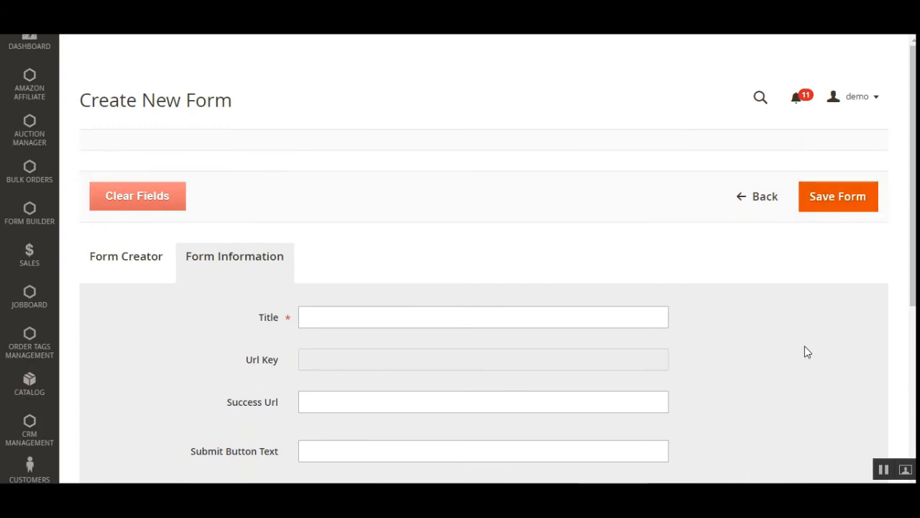
Leave the new form page without saving via Back.
click(883, 470)
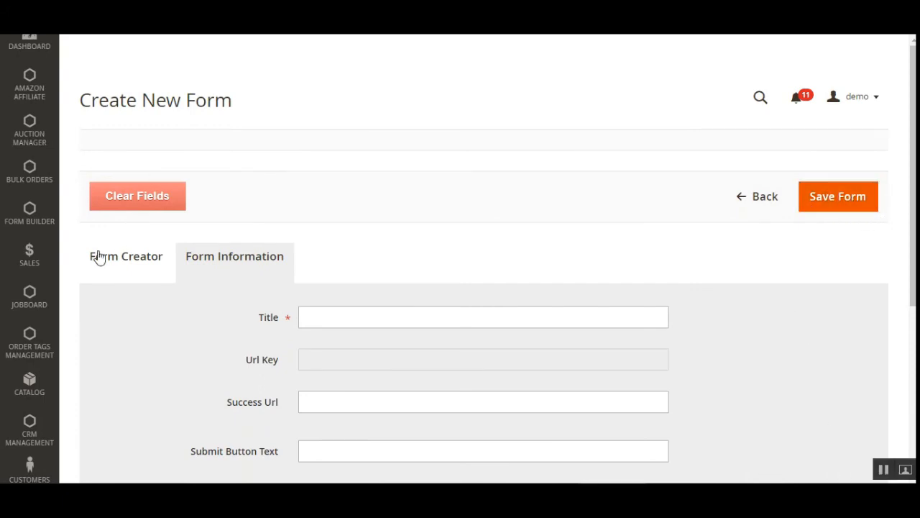
click(742, 201)
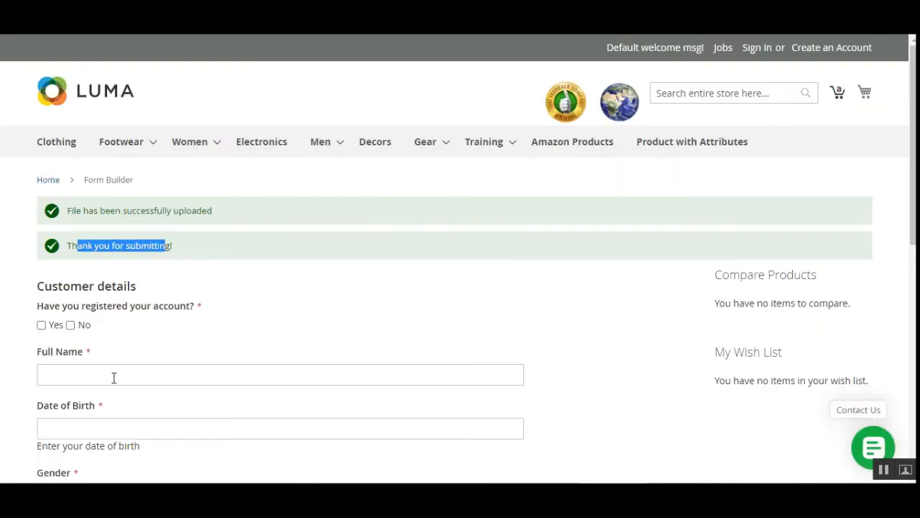
scroll(129, 370, down, 2)
scroll(273, 388, up, 1)
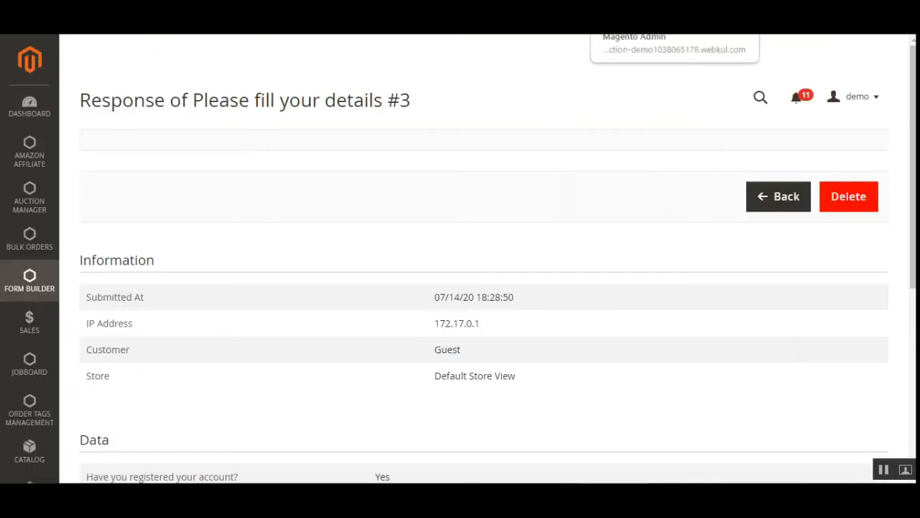
Open Form Builder's Form List and check the 'Please fill your details' form and bulk actions.
click(647, 13)
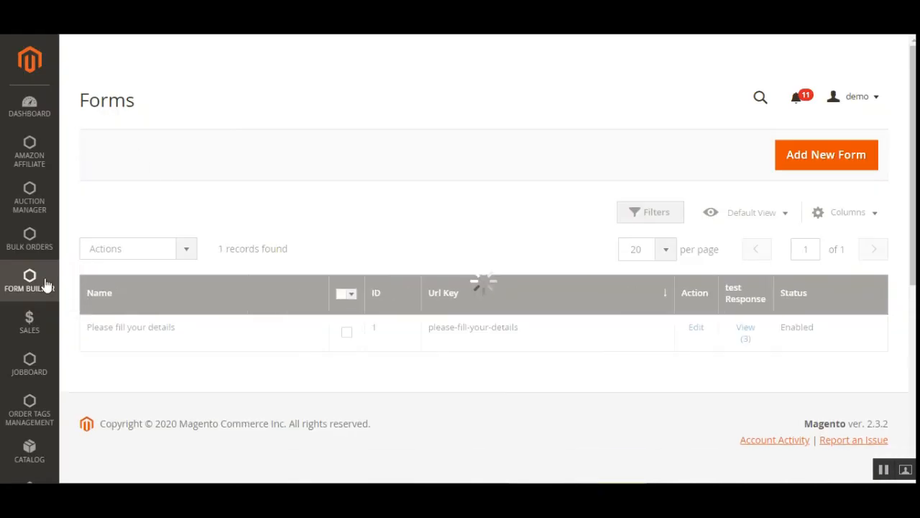
click(30, 281)
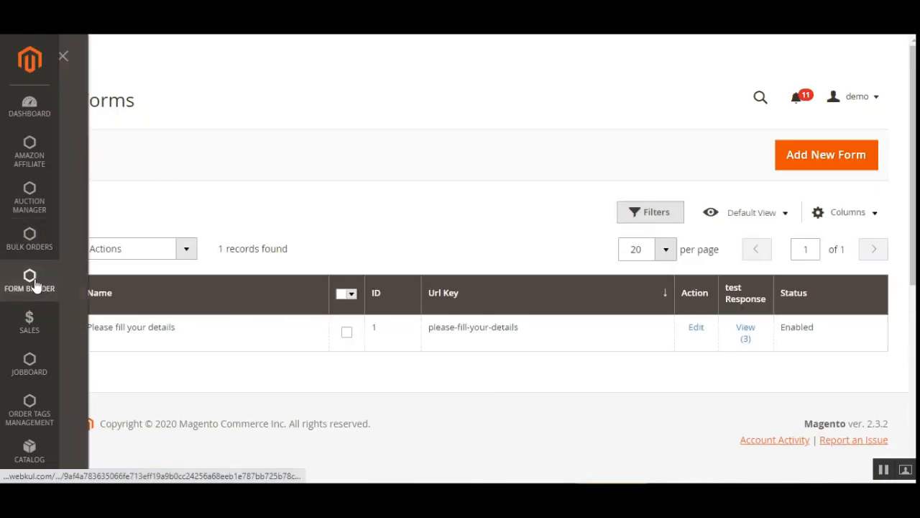
click(148, 115)
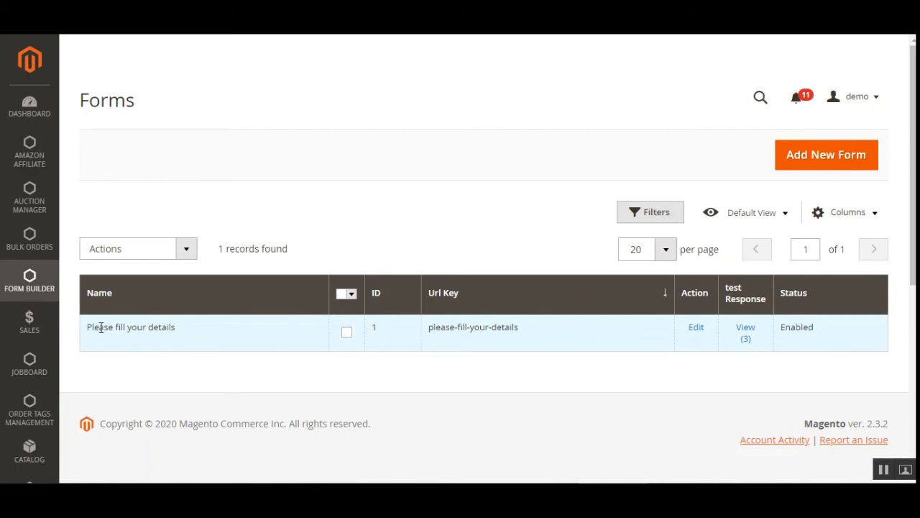
drag(100, 327, 345, 352)
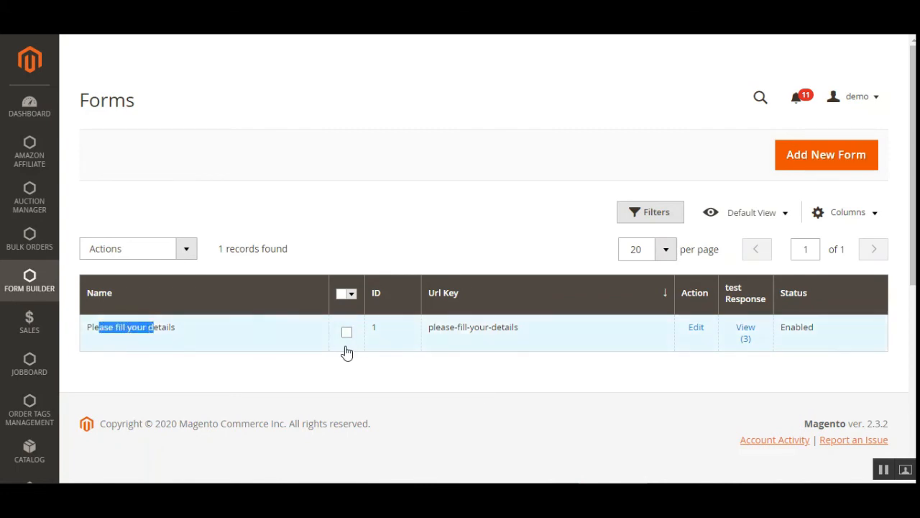
click(188, 253)
click(435, 228)
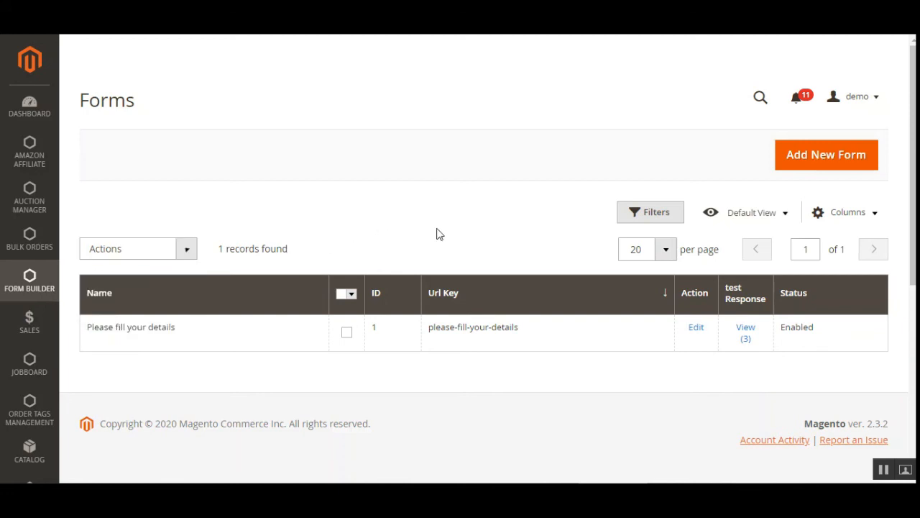
mouse_move(913, 173)
mouse_down()
mouse_move(913, 200)
mouse_move(913, 177)
mouse_up()
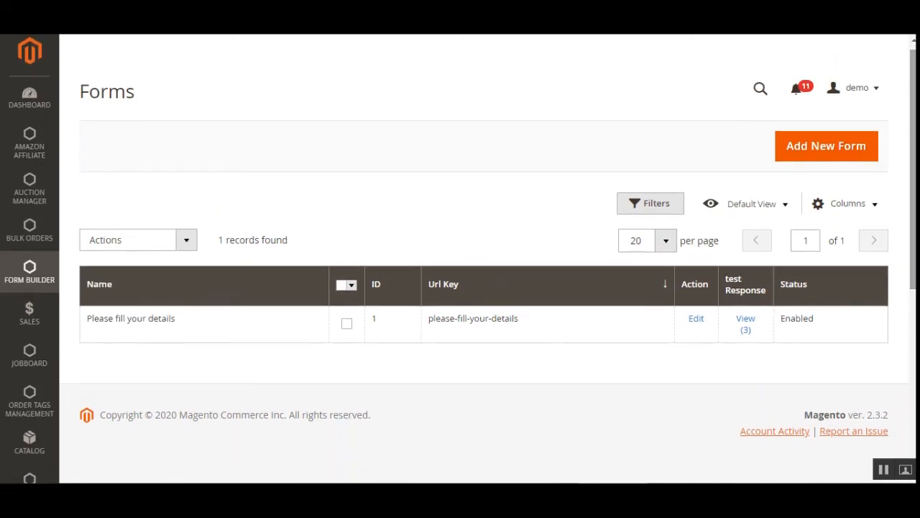
Open 'Please fill your details' for editing and scroll through its Form Creator fields.
click(694, 320)
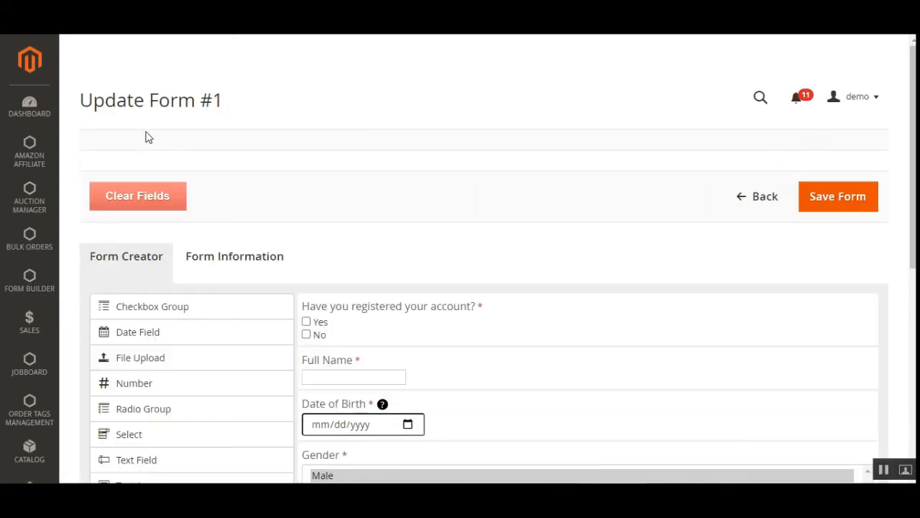
scroll(698, 121, down, 2)
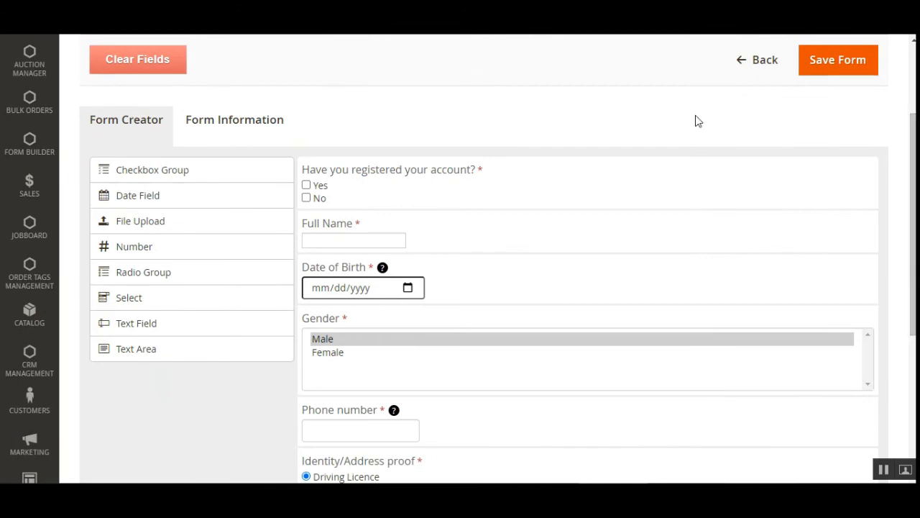
scroll(519, 336, down, 4)
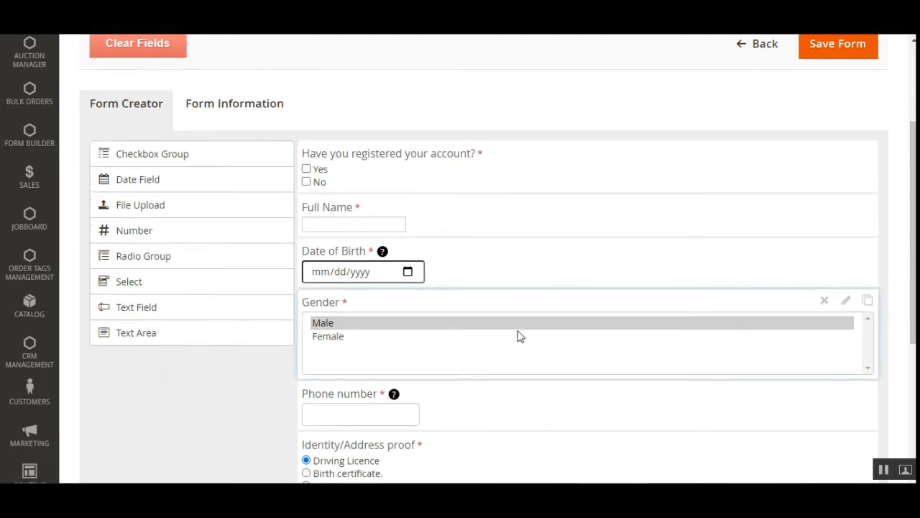
scroll(516, 337, up, 5)
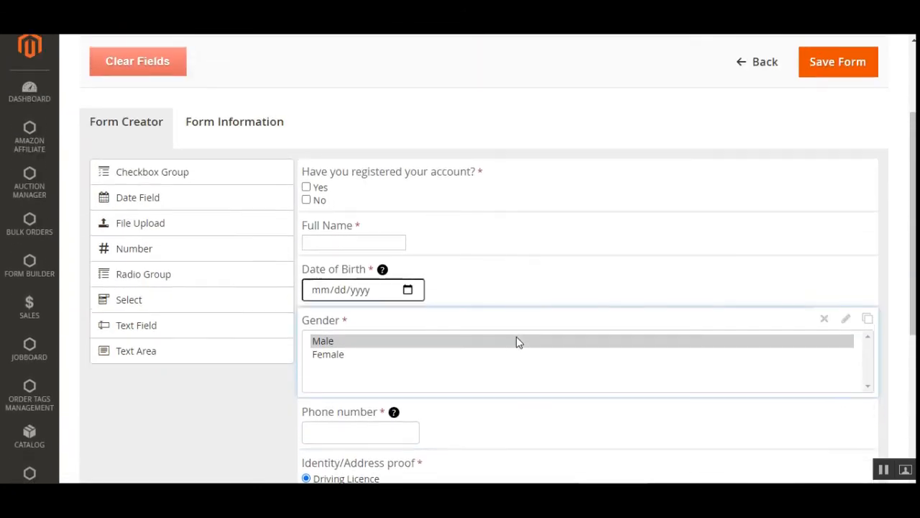
scroll(544, 321, down, 3)
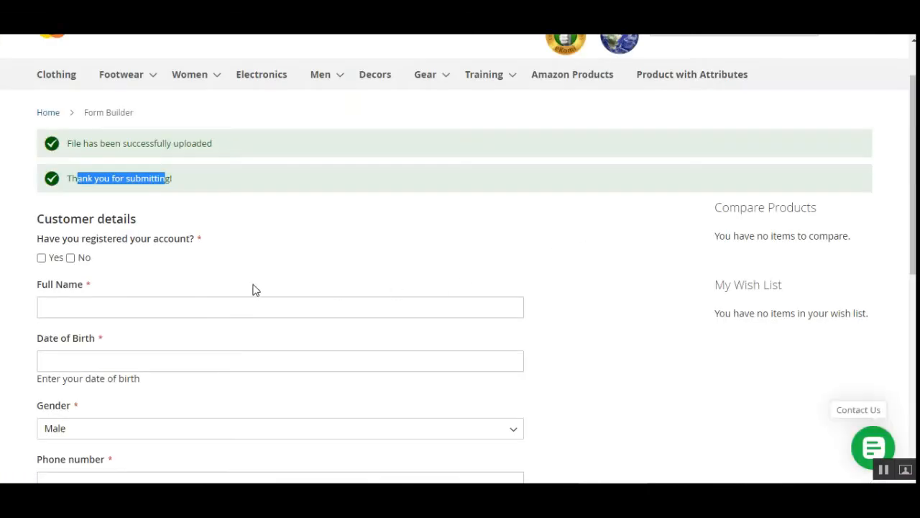
scroll(216, 286, down, 1)
drag(59, 171, 178, 171)
click(186, 171)
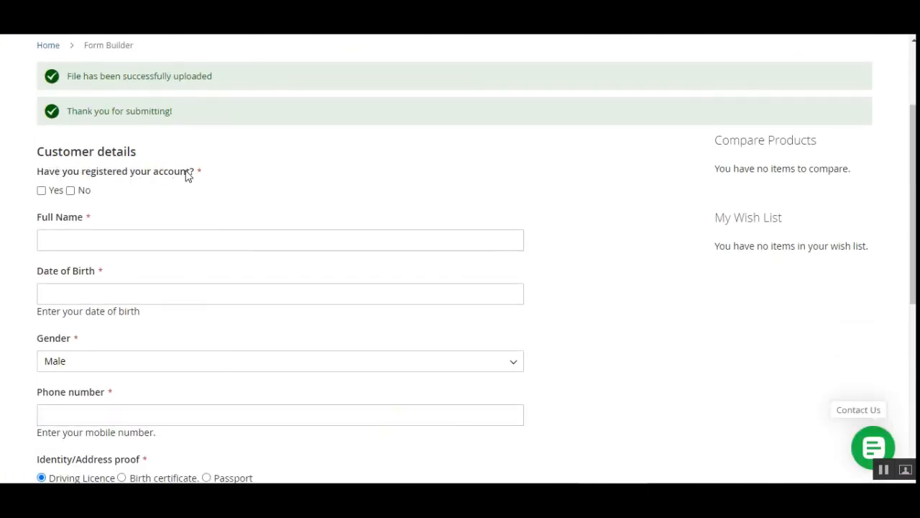
scroll(130, 376, down, 2)
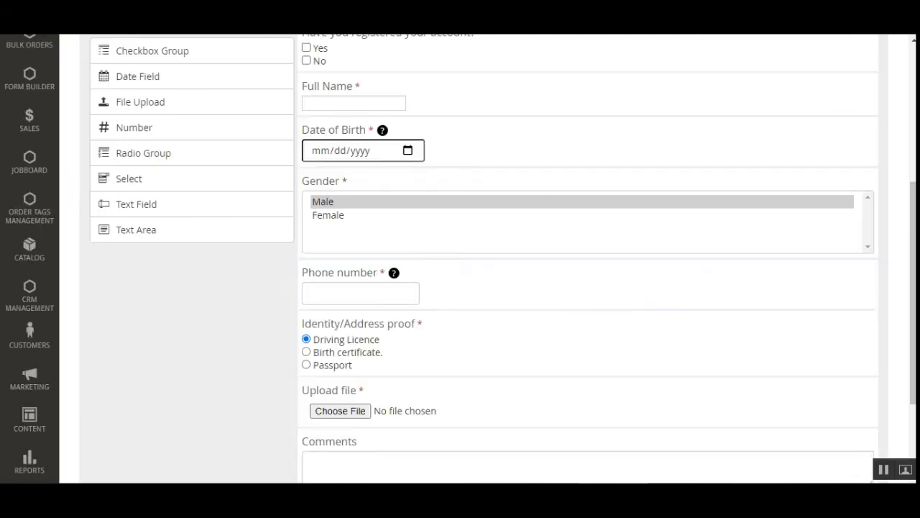
scroll(324, 274, up, 2)
scroll(324, 273, up, 2)
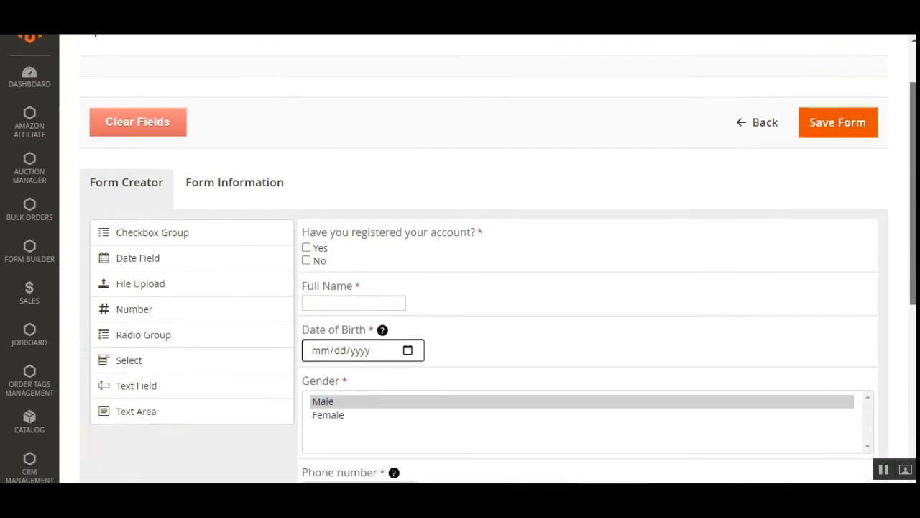
scroll(461, 259, down, 3)
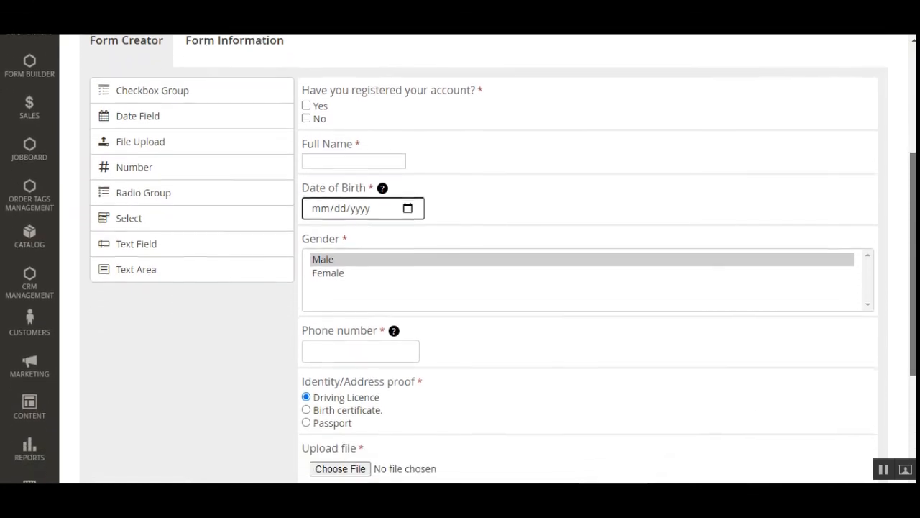
scroll(461, 259, up, 2)
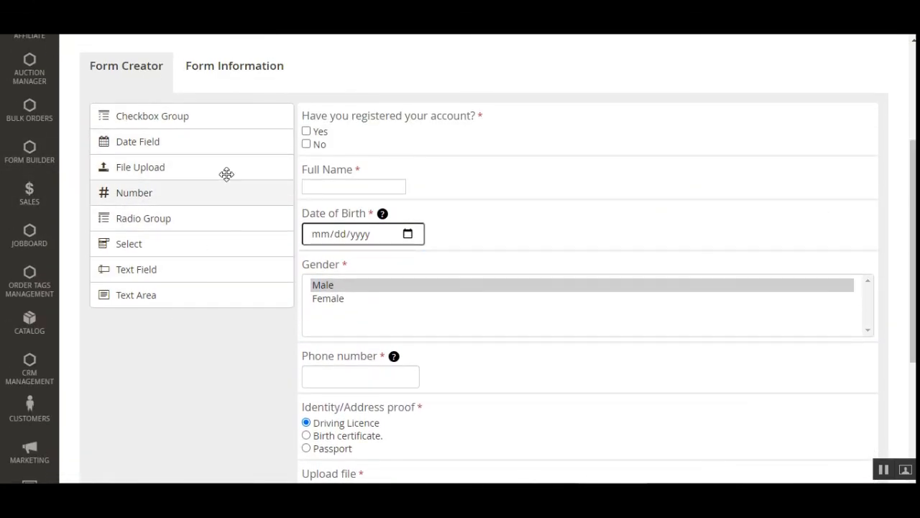
Show the form's Form Information settings.
click(222, 72)
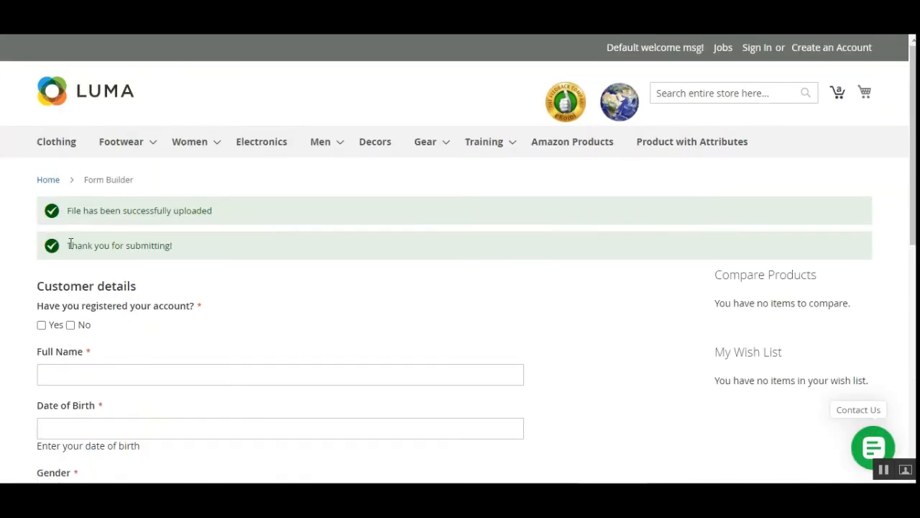
scroll(101, 280, down, 2)
scroll(97, 271, down, 5)
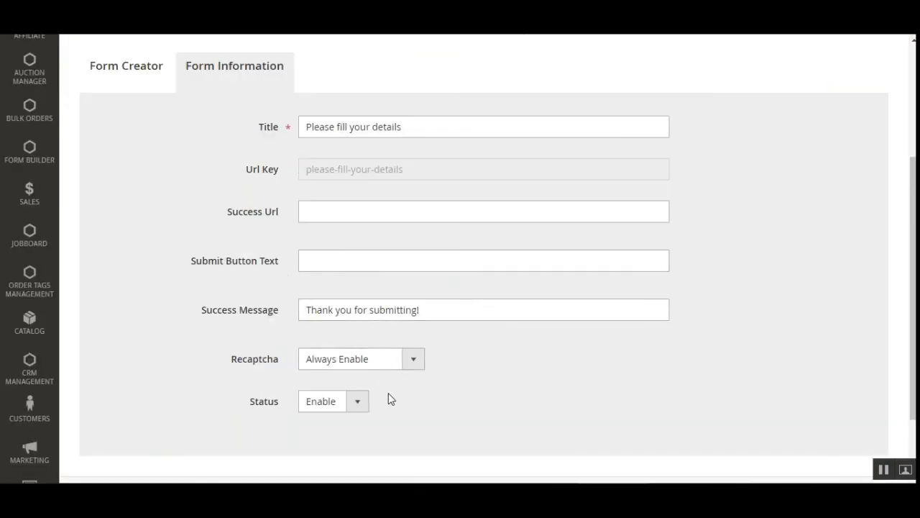
Check the Recaptcha choices without changing them, then go back to the forms list.
click(344, 364)
click(551, 373)
click(505, 372)
drag(913, 288, 913, 173)
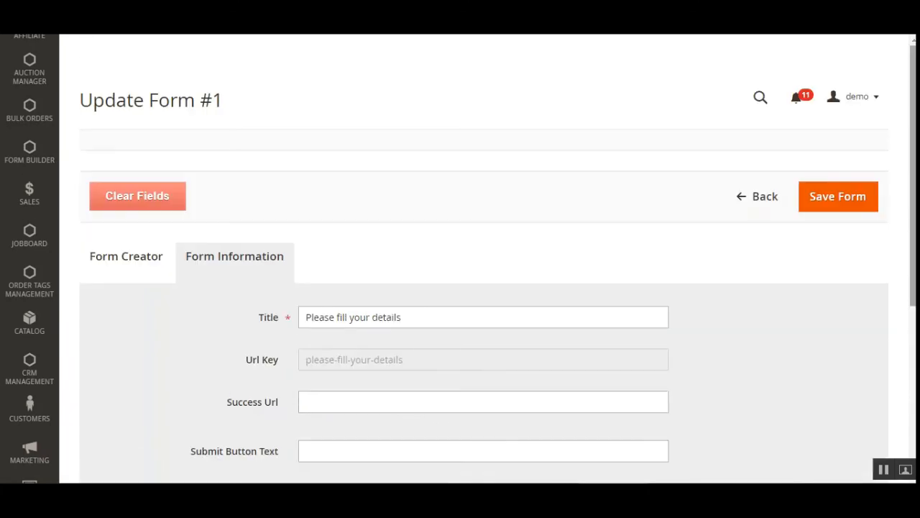
click(748, 202)
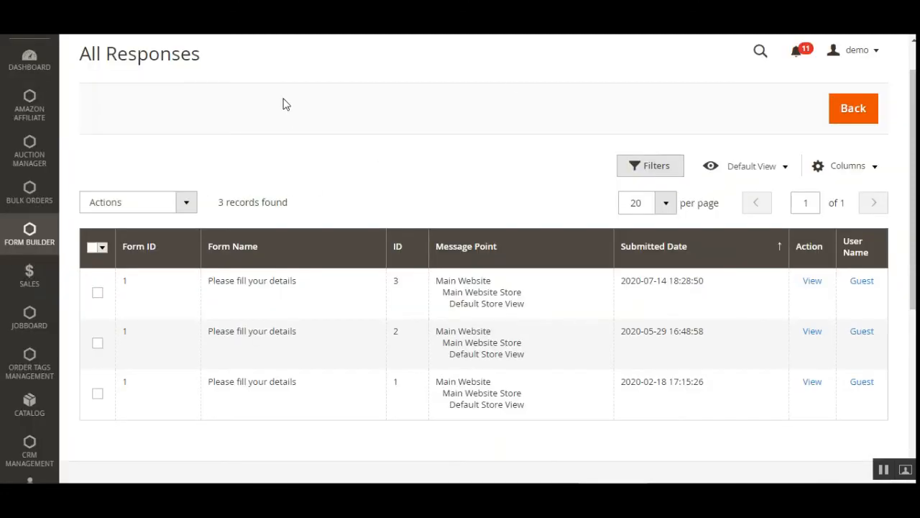
Check the responses' bulk actions, then open response #3 in a new tab.
click(191, 205)
click(415, 197)
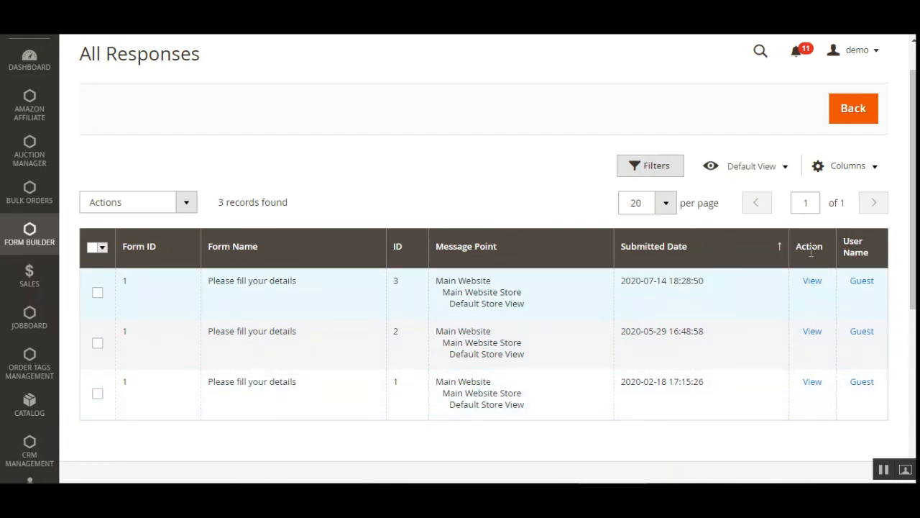
right_click(813, 286)
click(822, 295)
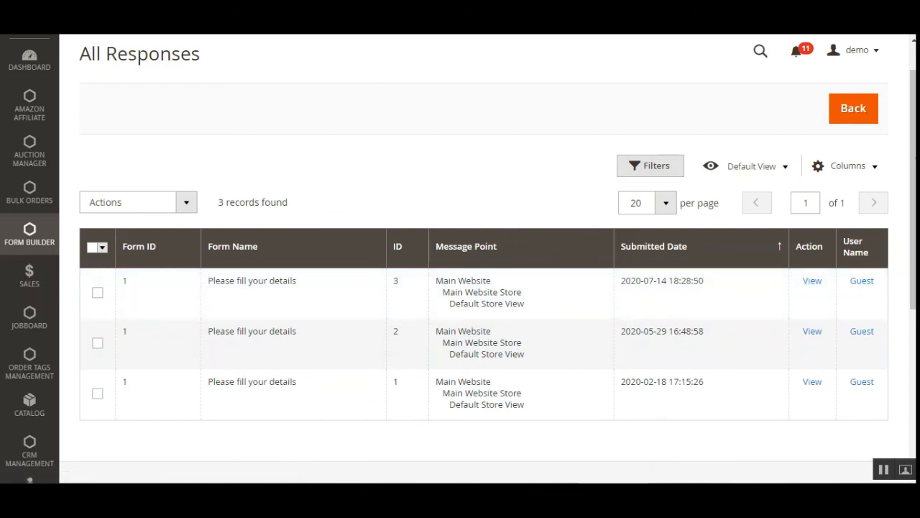
Review the All Responses page title and its bulk actions list.
scroll(203, 128, up, 1)
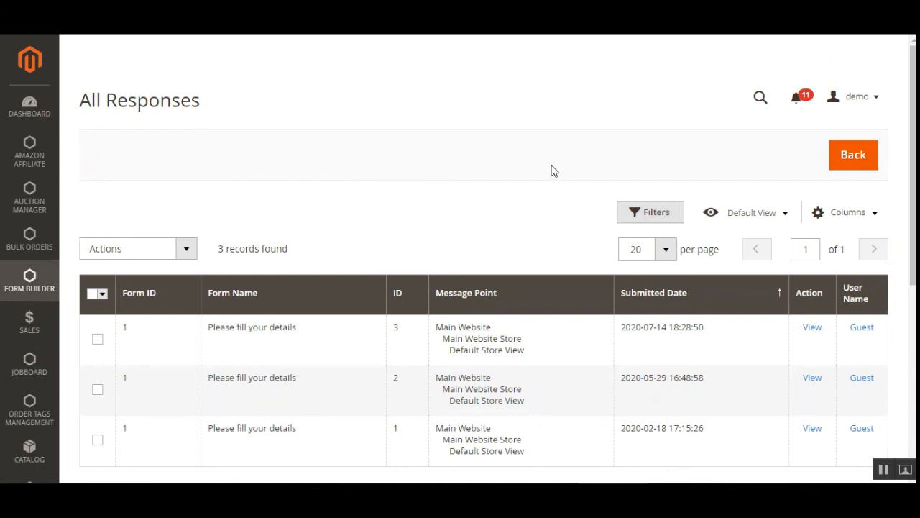
drag(85, 103, 228, 108)
click(373, 180)
click(179, 259)
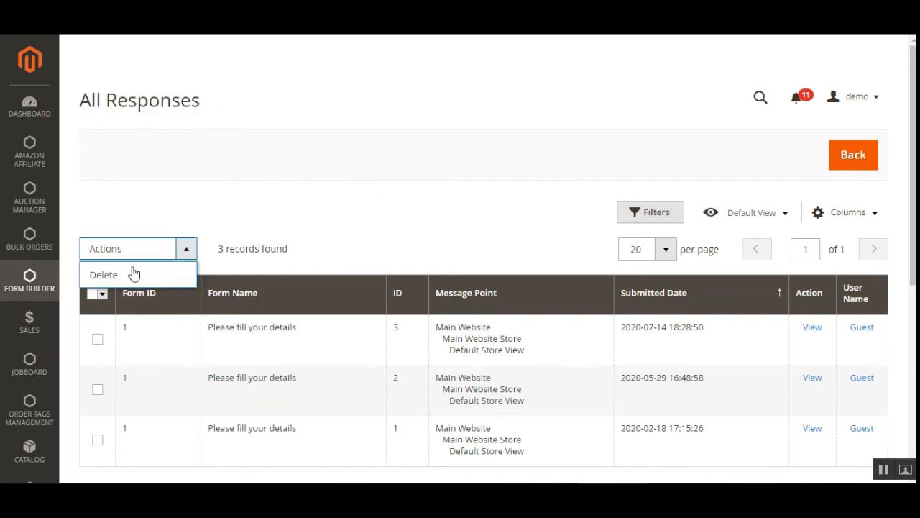
click(357, 237)
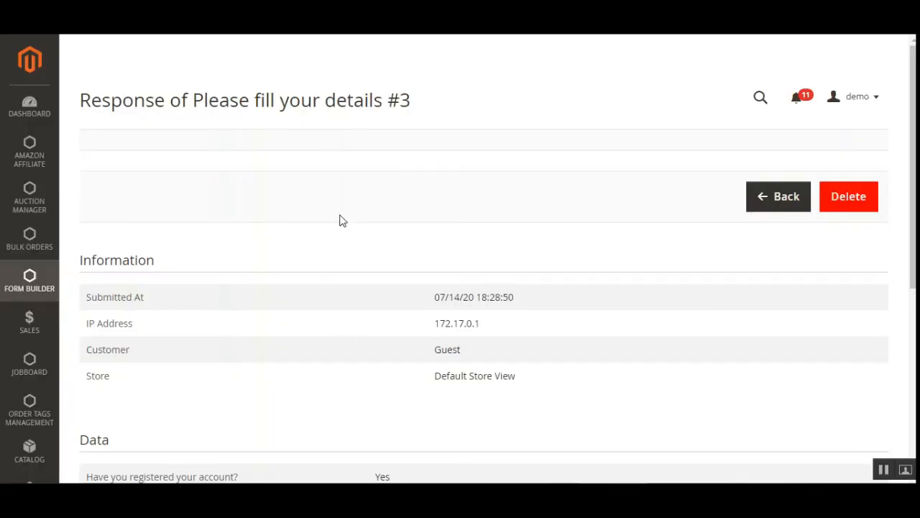
scroll(343, 221, down, 2)
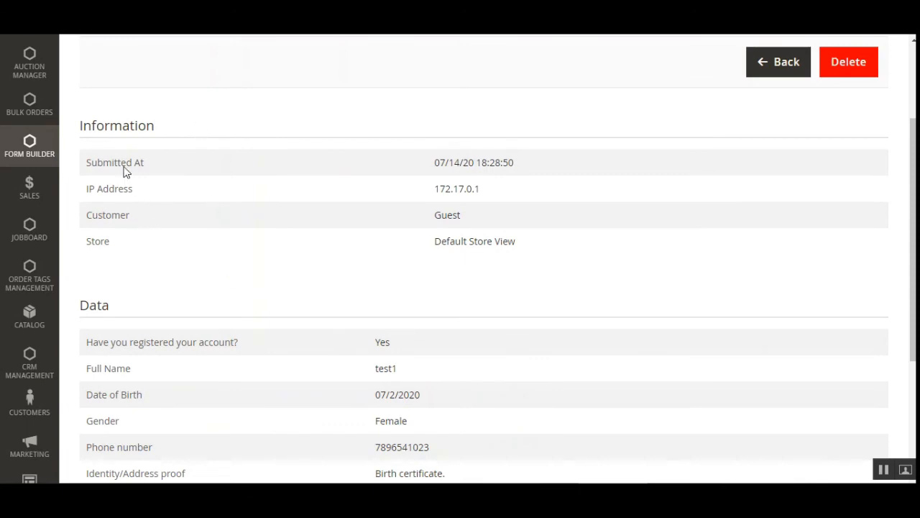
drag(104, 162, 126, 188)
drag(87, 215, 110, 241)
scroll(304, 334, down, 2)
scroll(304, 334, down, 1)
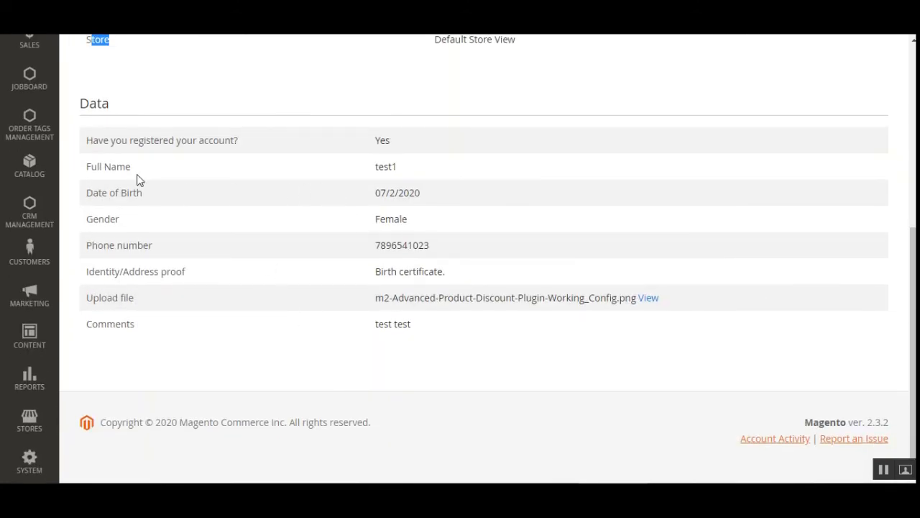
drag(98, 140, 214, 149)
drag(110, 178, 431, 344)
click(455, 334)
drag(118, 297, 124, 298)
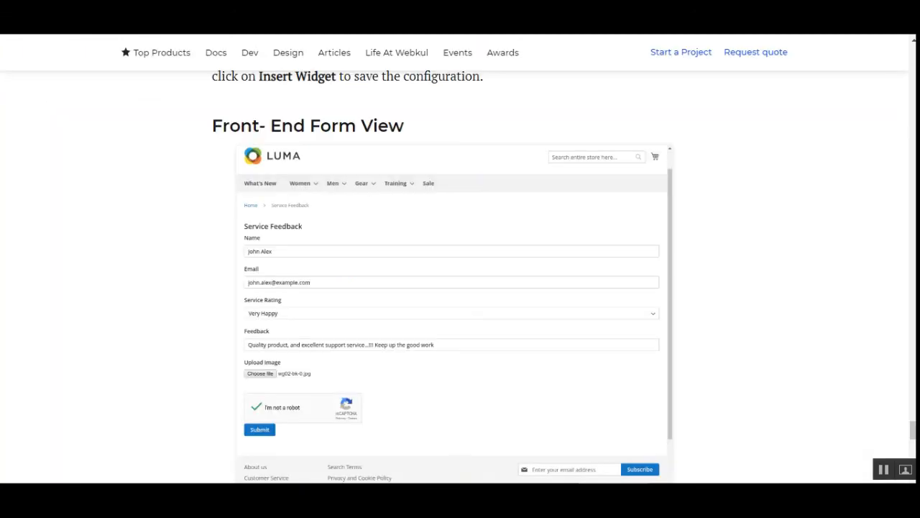
Scroll the Webkul Blog 'Magento2 Form Builder | Lead Capture Plugin' article back up to its Introduction.
drag(913, 430, 913, 51)
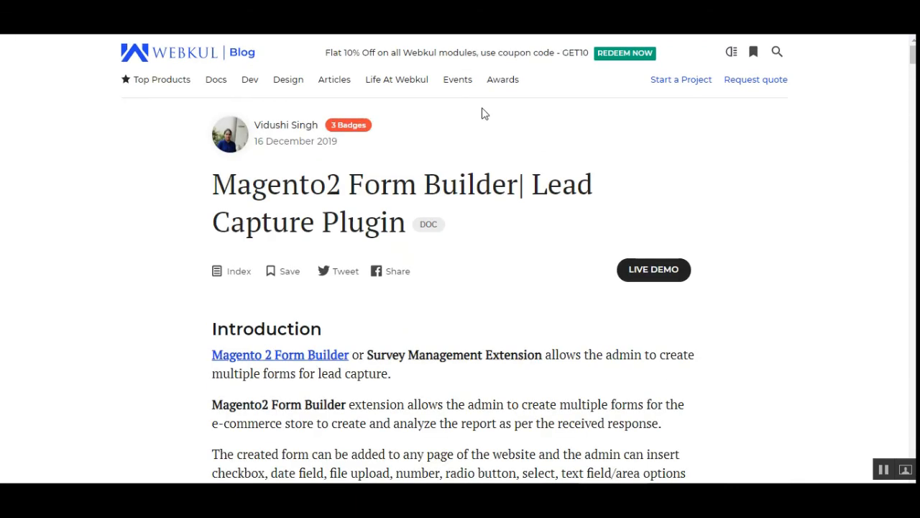